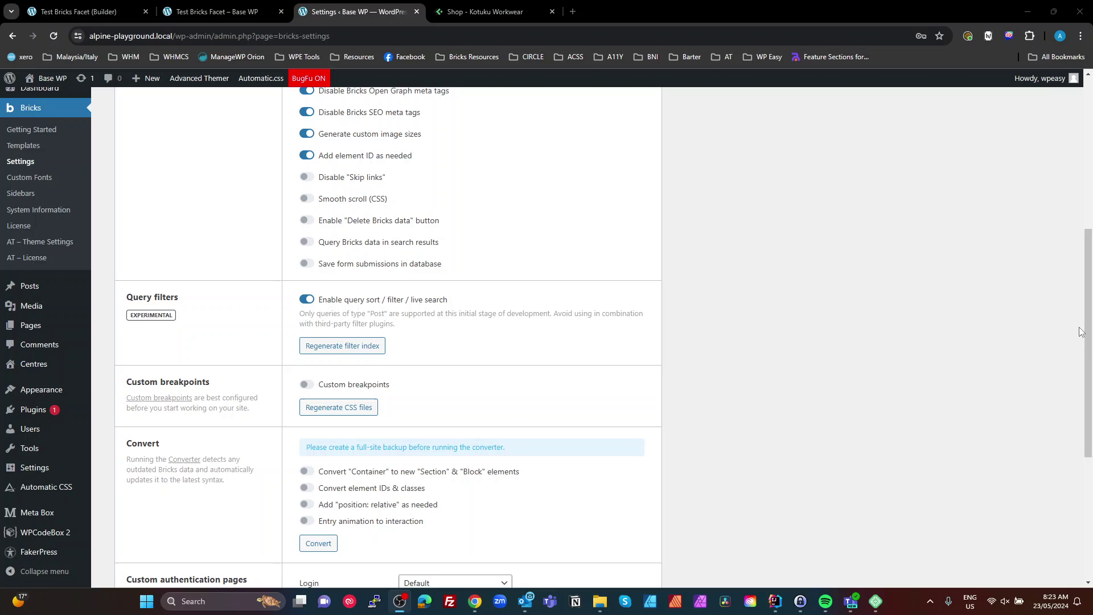
pyautogui.scroll(6, 344, 274)
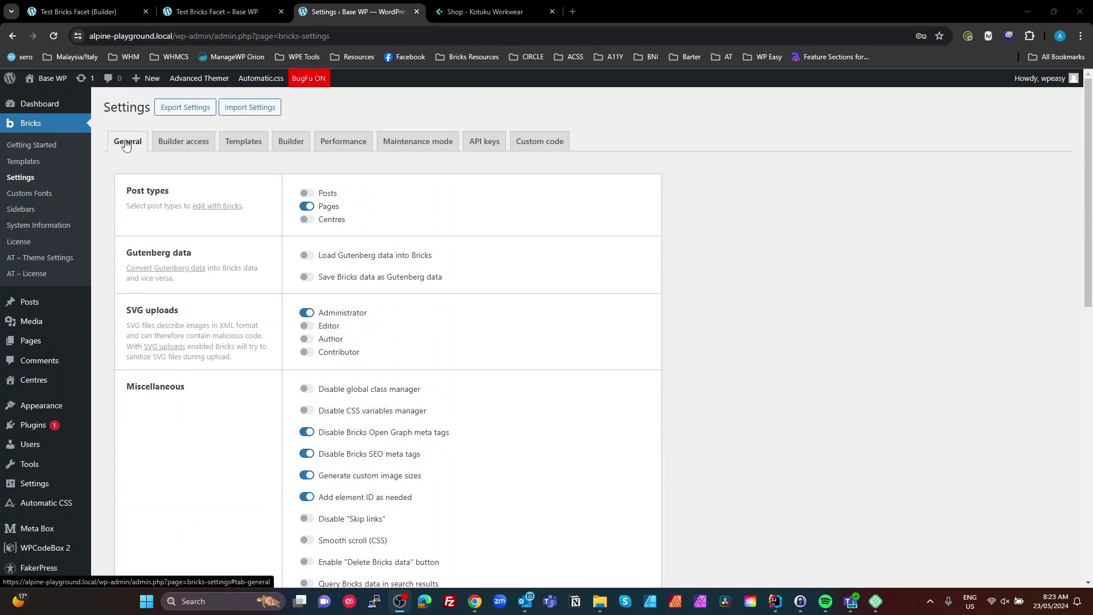
pyautogui.scroll(-6, 473, 332)
pyautogui.scroll(-1, 448, 381)
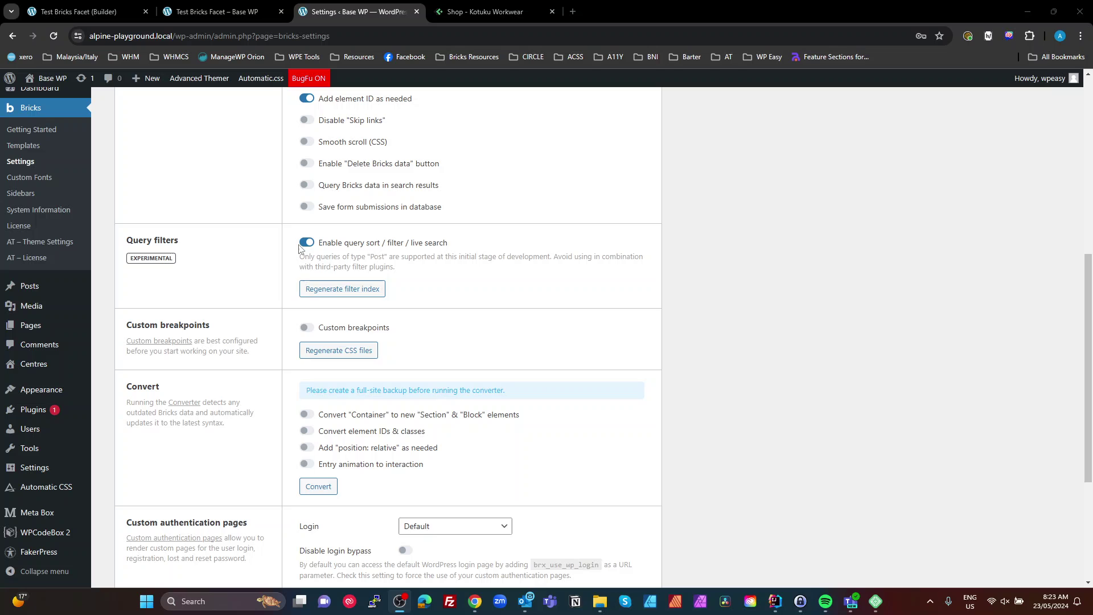
pyautogui.click(429, 289)
pyautogui.moveTo(296, 264); pyautogui.dragTo(416, 270)
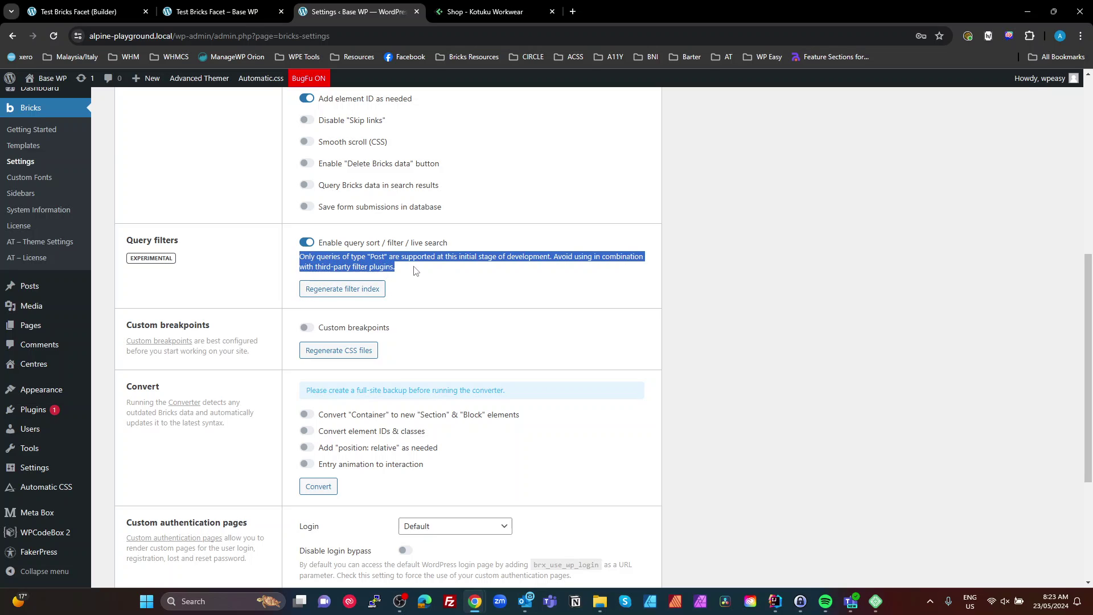
pyautogui.doubleClick(377, 257)
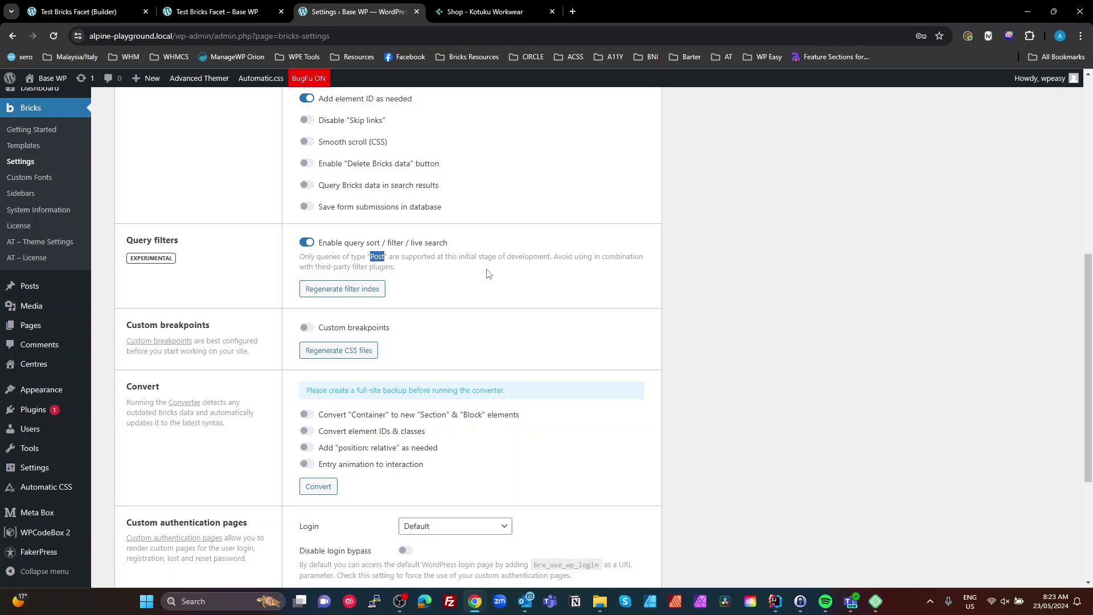
pyautogui.click(440, 277)
pyautogui.scroll(2, 440, 277)
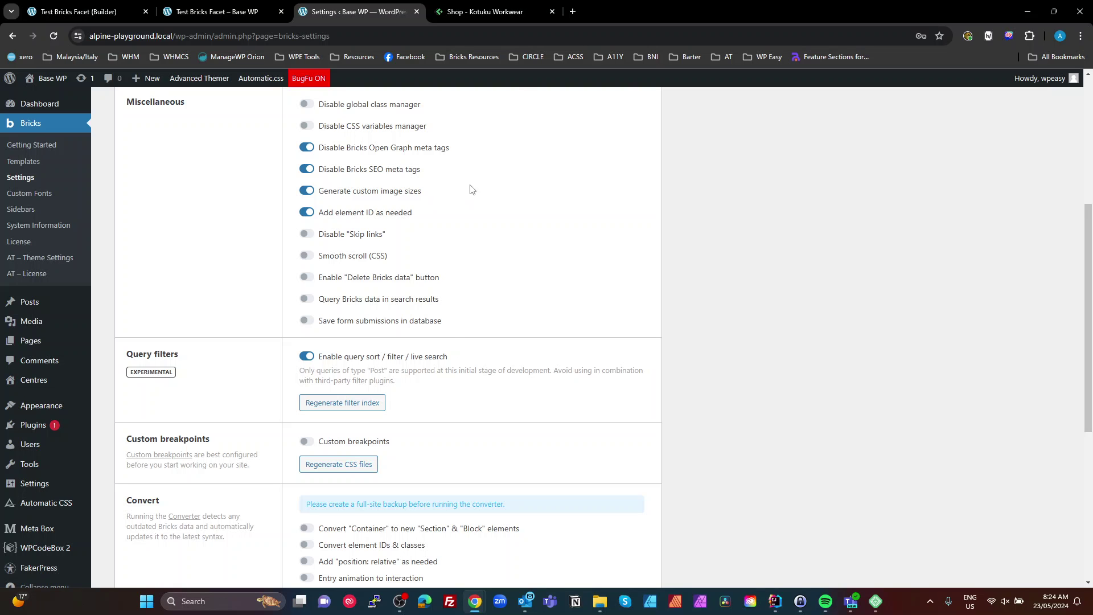
# Clear the 'shirt' search in the Kotuku Workwear shop and open DevTools' Network panel with F12
pyautogui.click(504, 11)
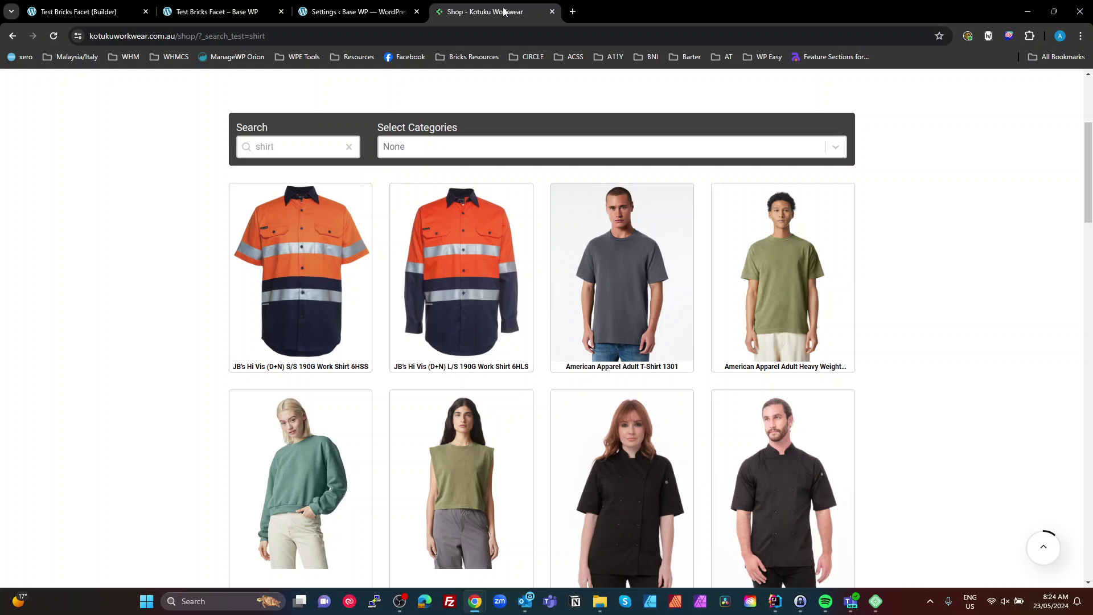
pyautogui.click(931, 253)
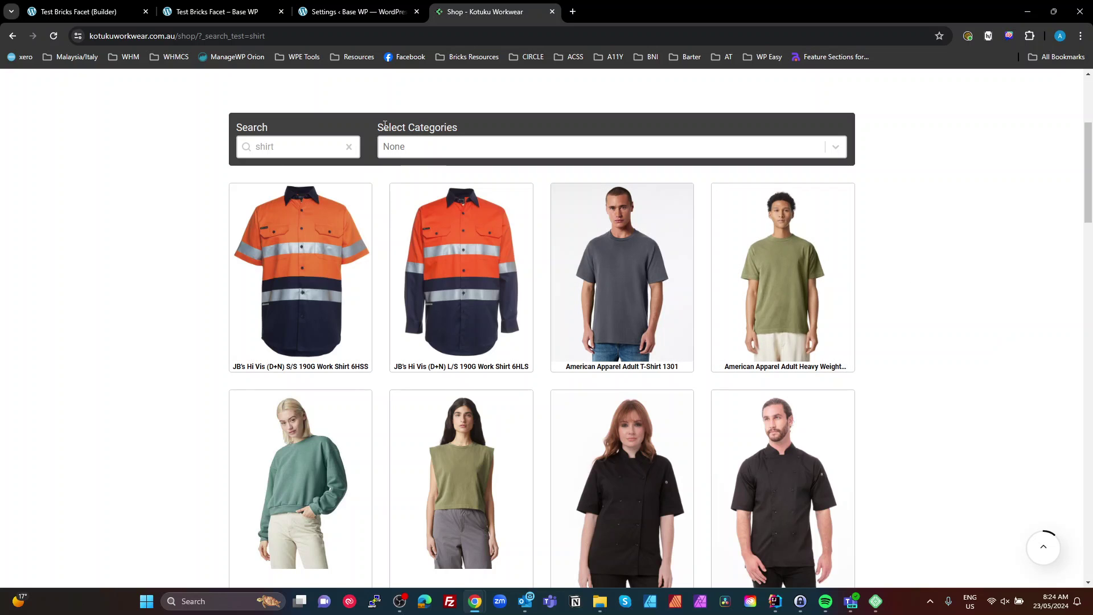
pyautogui.click(353, 154)
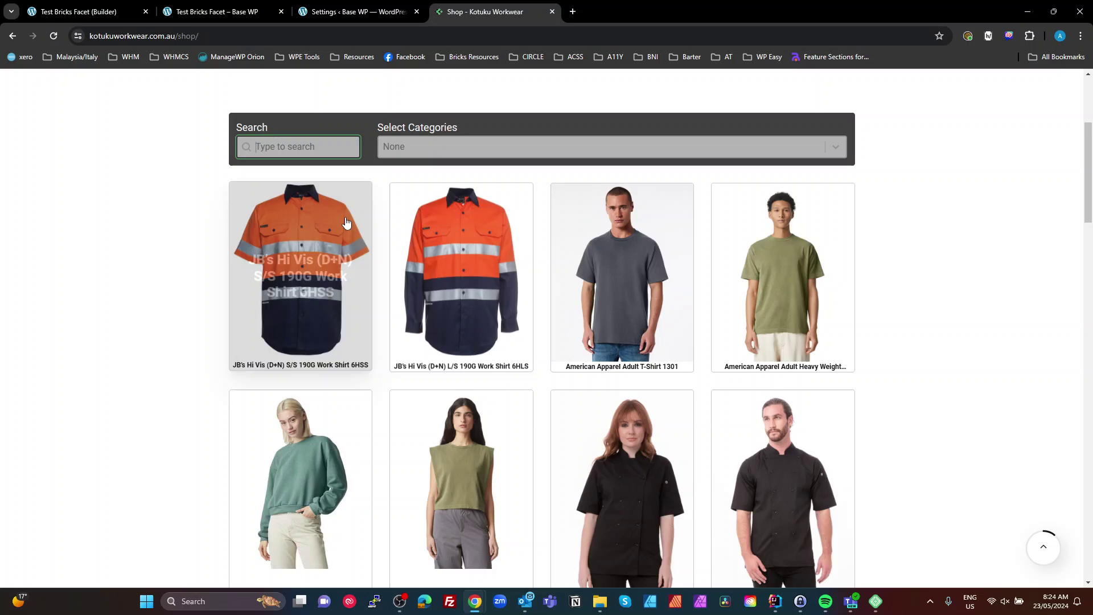
pyautogui.press('F12')
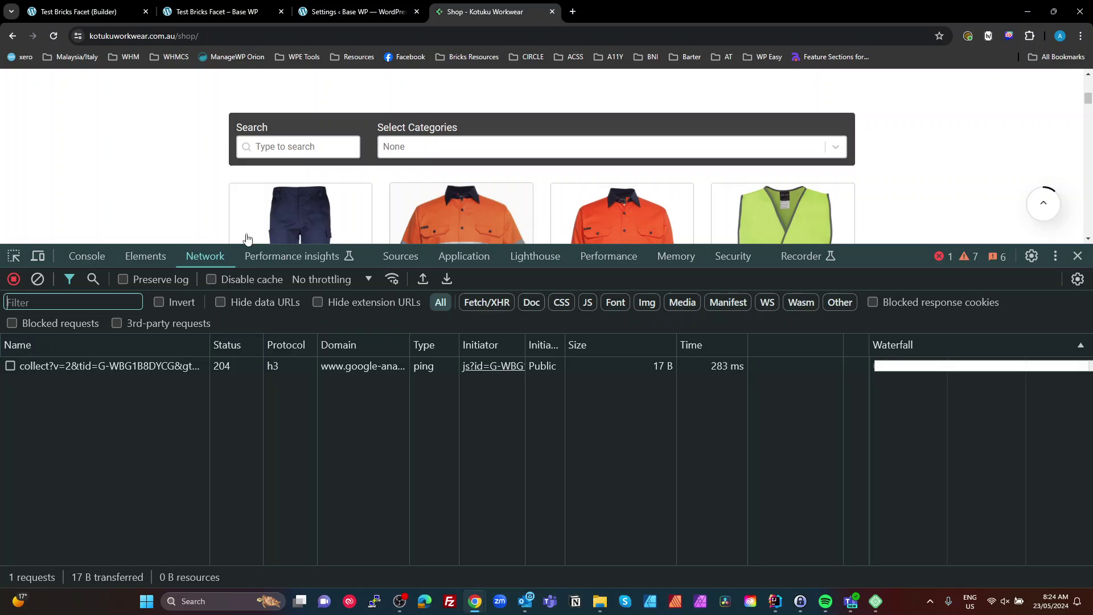
# Filter the shop to Accessories (59), review the wpgb-ajax request, then close DevTools
pyautogui.click(421, 151)
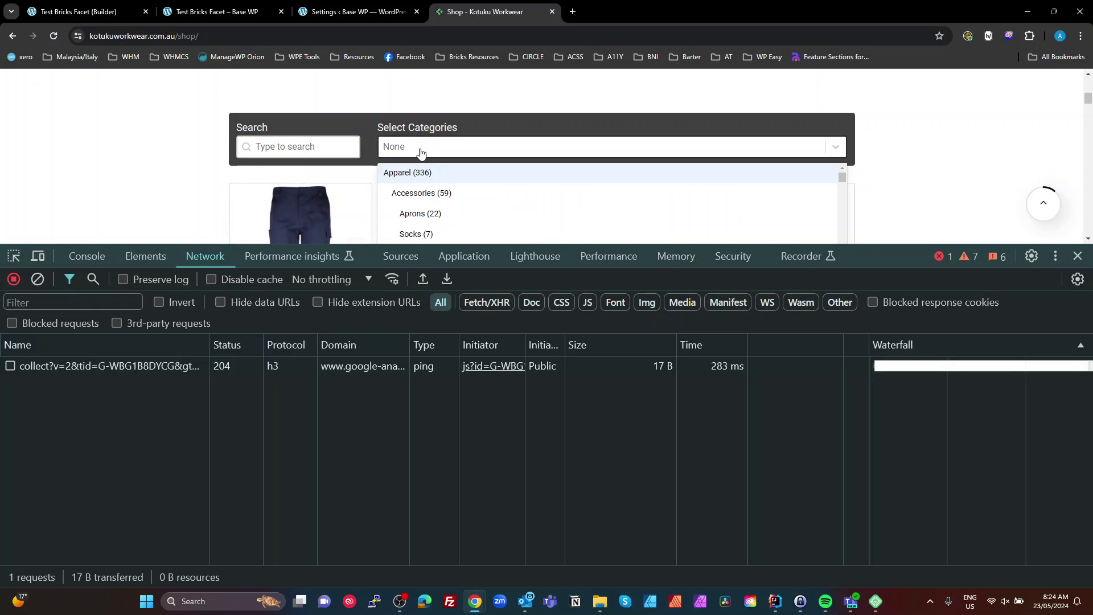
pyautogui.click(425, 195)
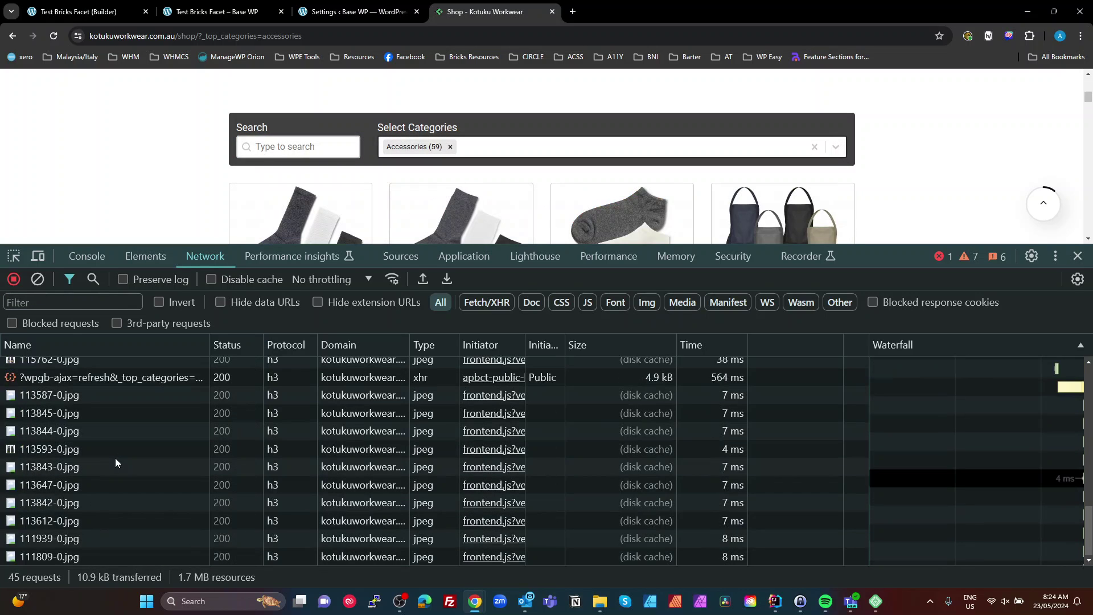
pyautogui.scroll(6, 122, 452)
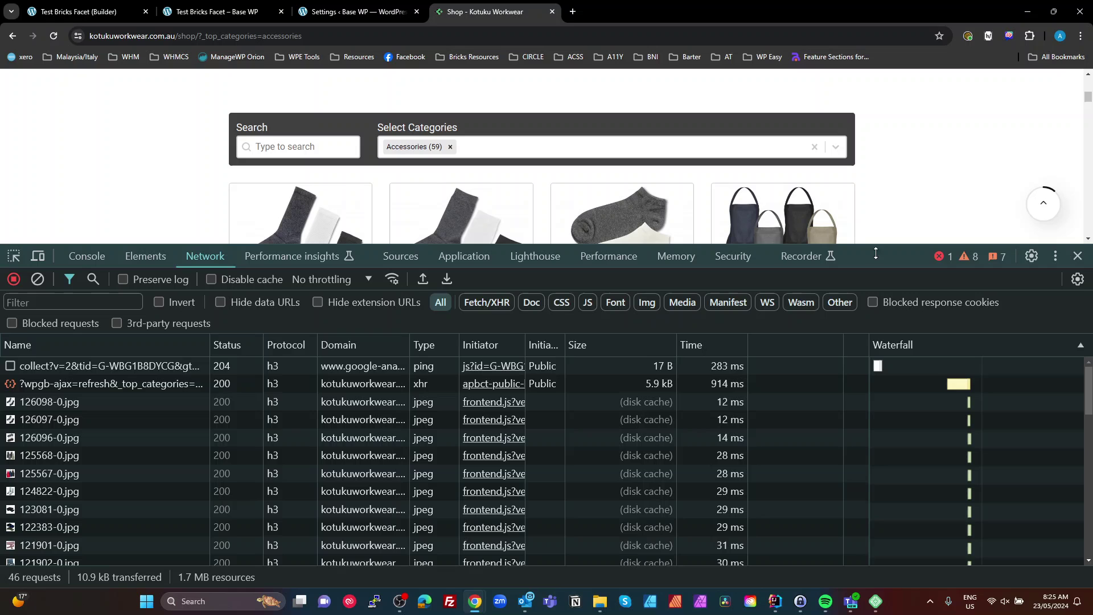
pyautogui.click(1077, 258)
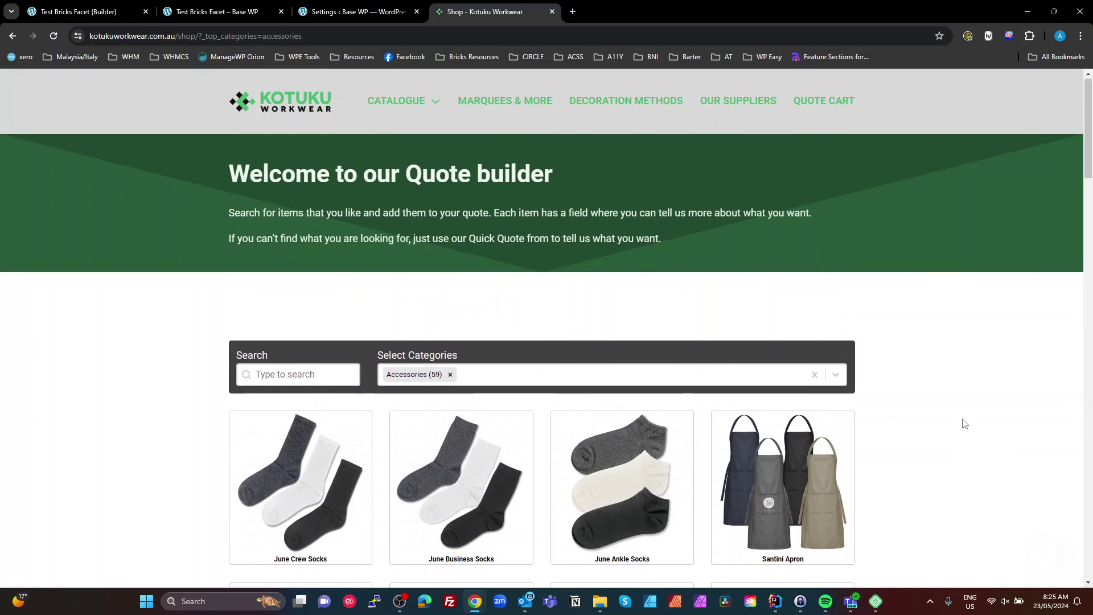
pyautogui.scroll(4, 965, 423)
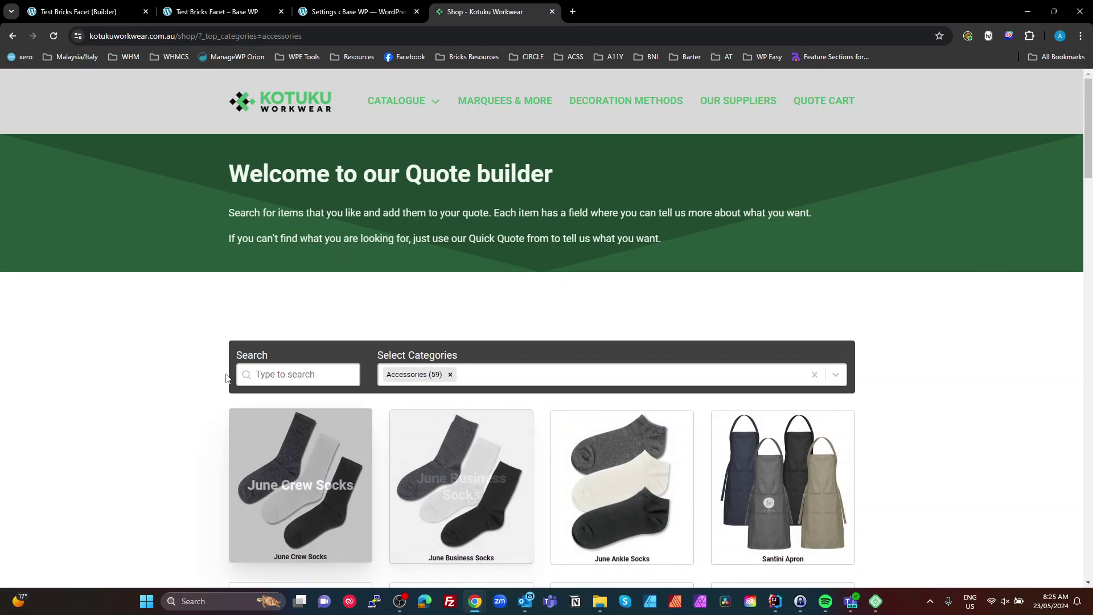
pyautogui.scroll(-3, 860, 420)
pyautogui.scroll(-1, 864, 423)
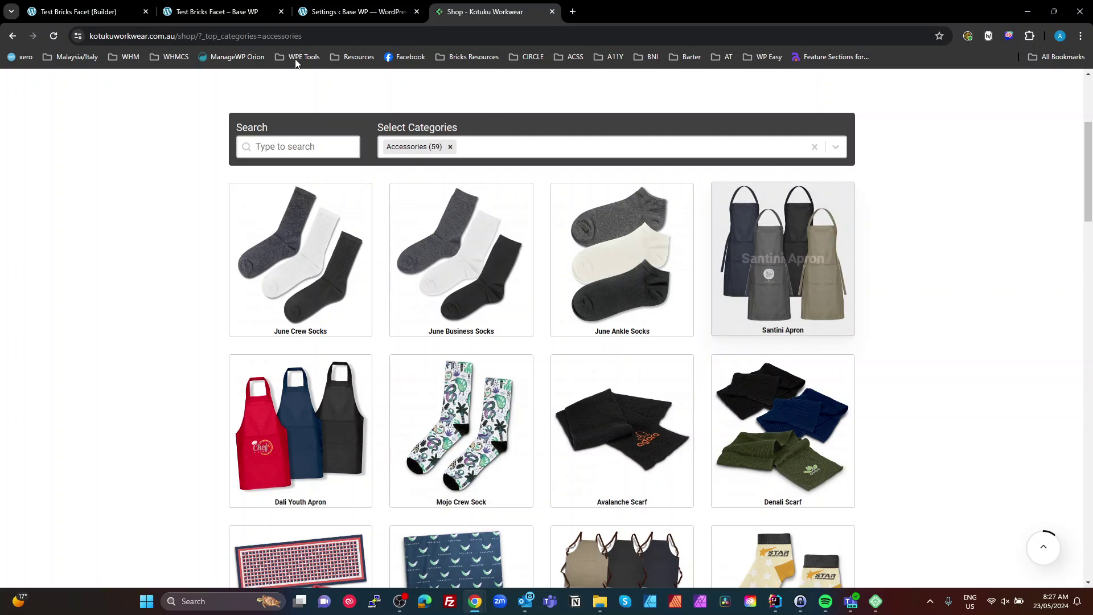
# Return to the Test Bricks Facet builder tab
pyautogui.click(336, 9)
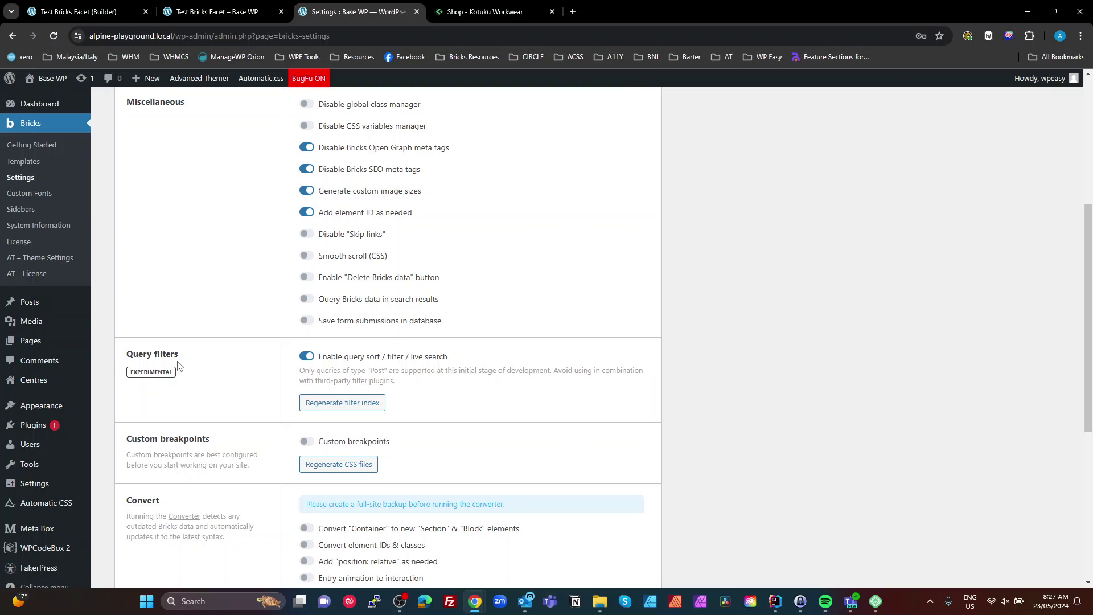
pyautogui.scroll(4, 266, 234)
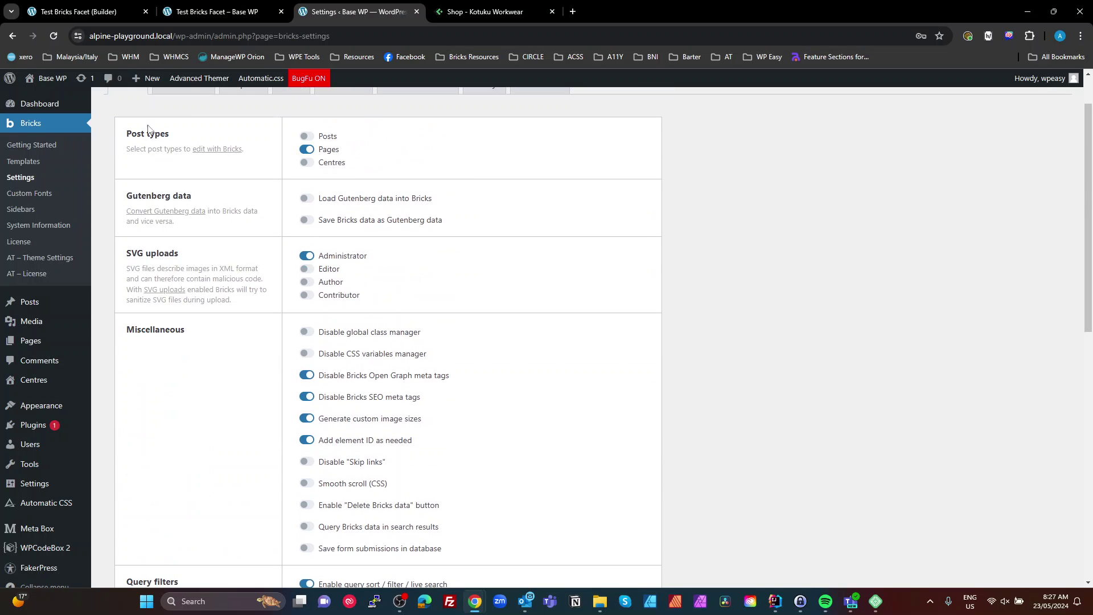
pyautogui.scroll(1, 182, 142)
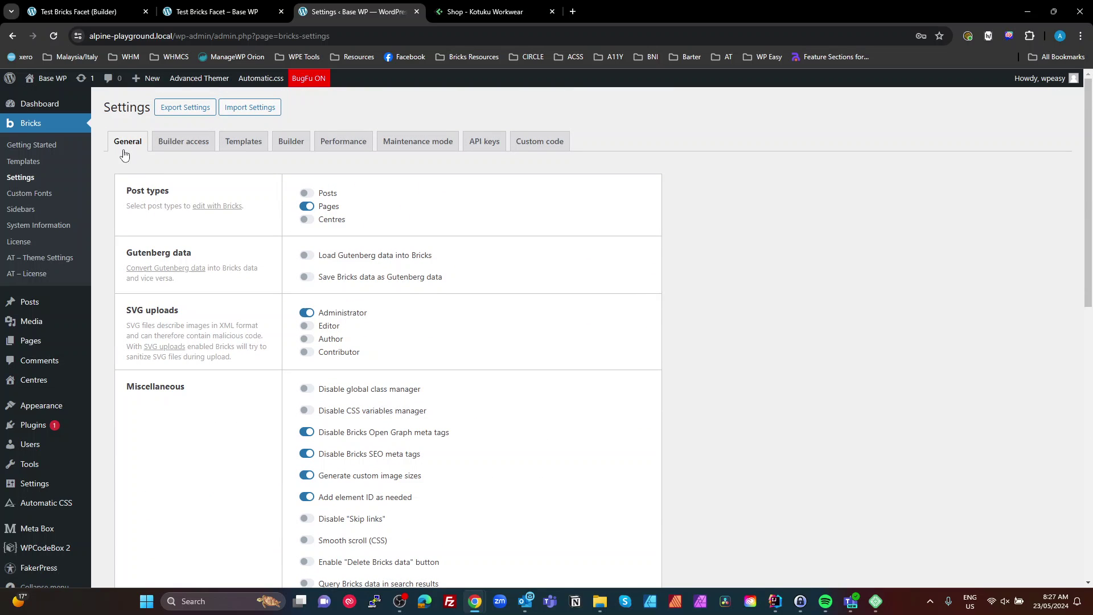
pyautogui.click(135, 19)
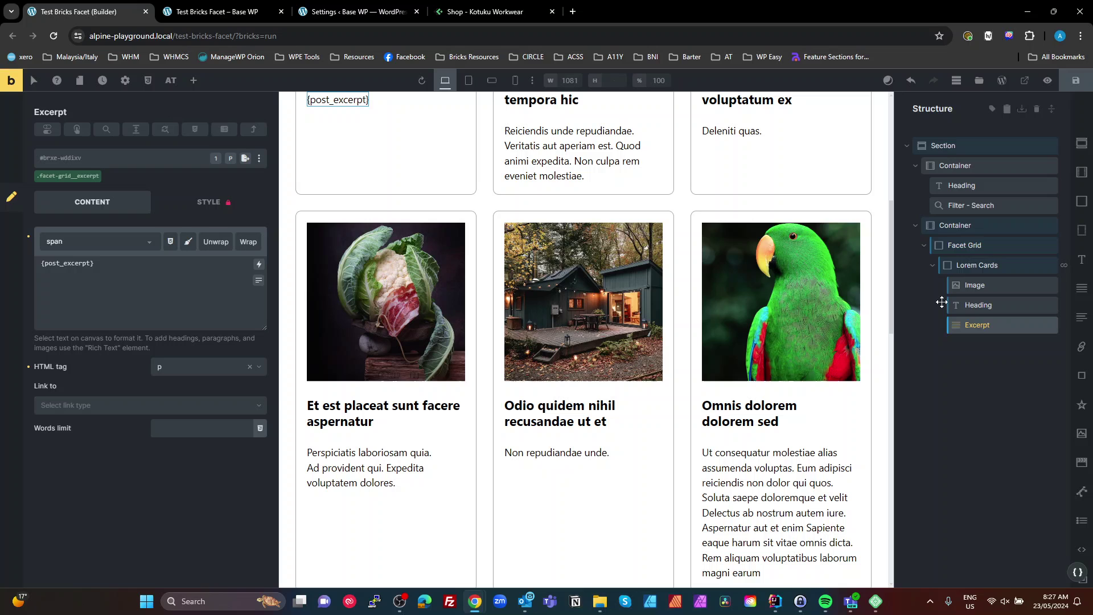
# Inspect the Lorem Cards query loop settings, including its Posts per page value
pyautogui.click(980, 264)
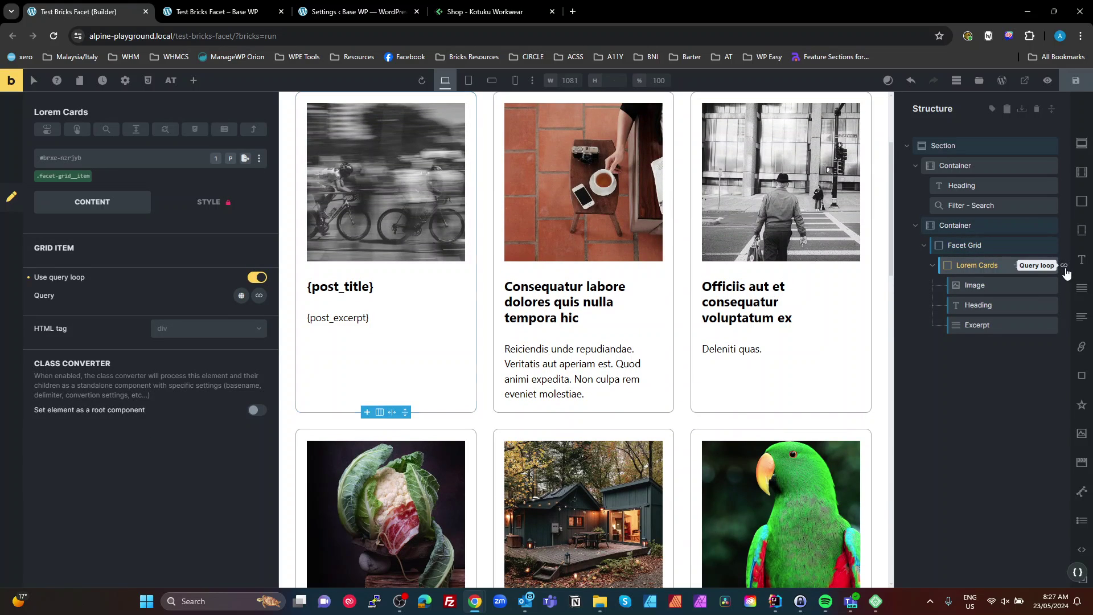
pyautogui.click(259, 296)
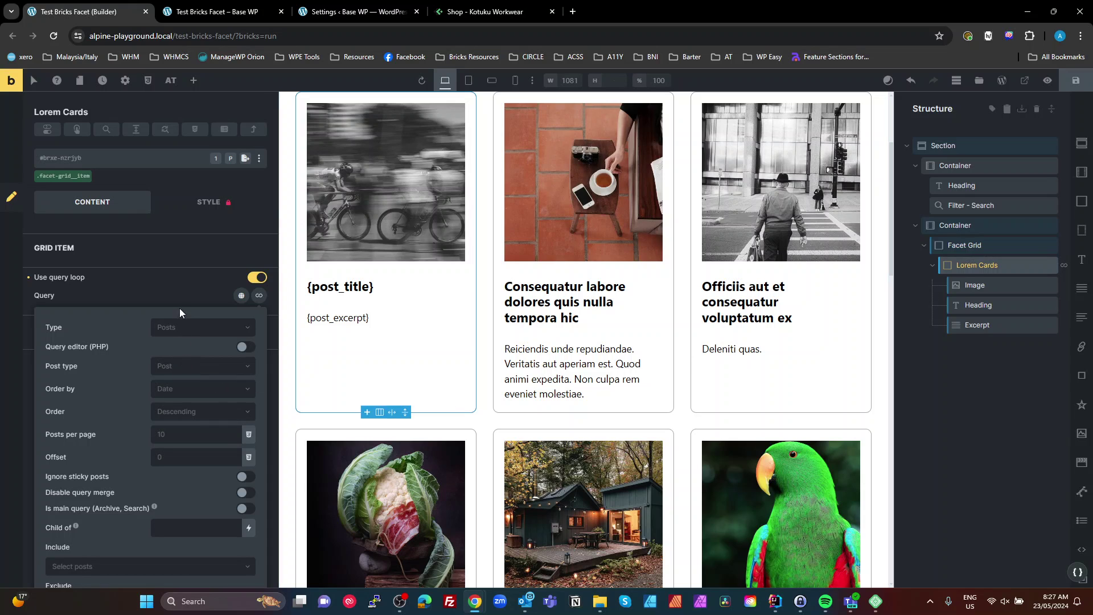
pyautogui.click(971, 285)
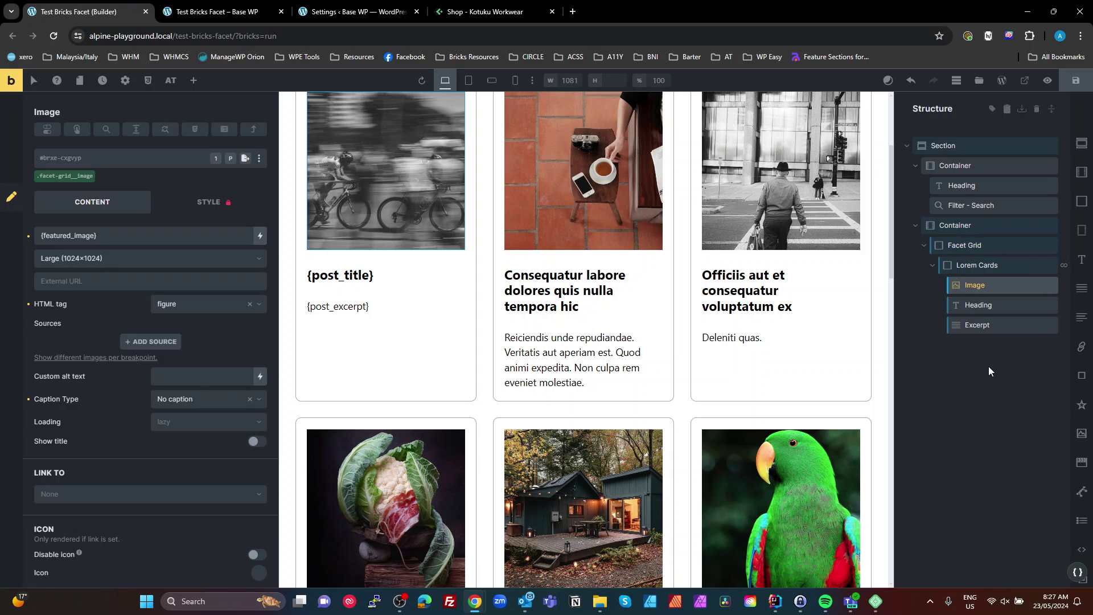
pyautogui.click(963, 272)
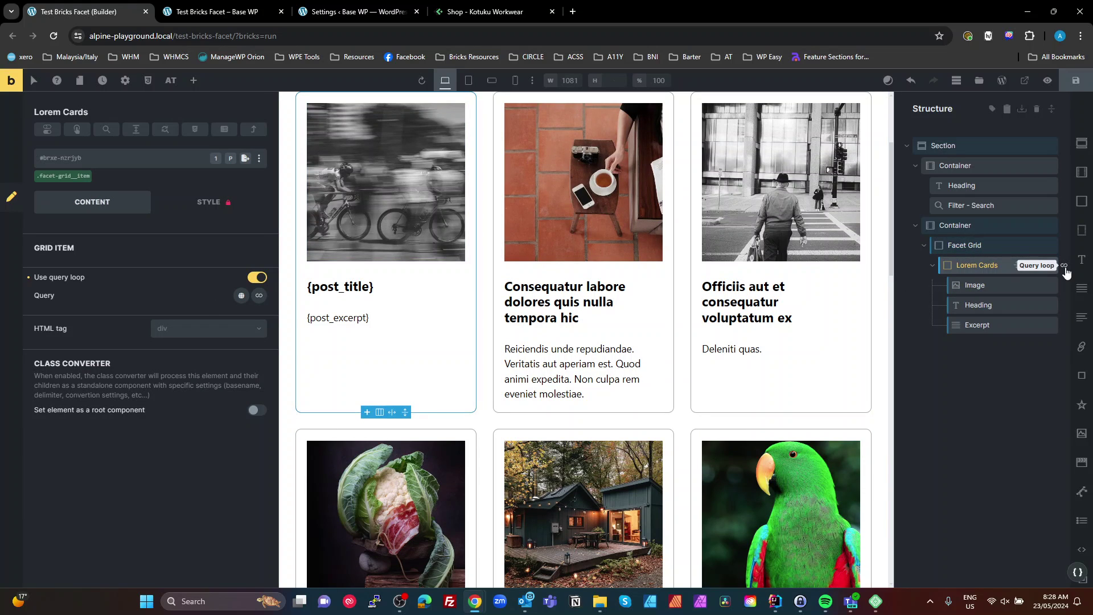
pyautogui.click(259, 296)
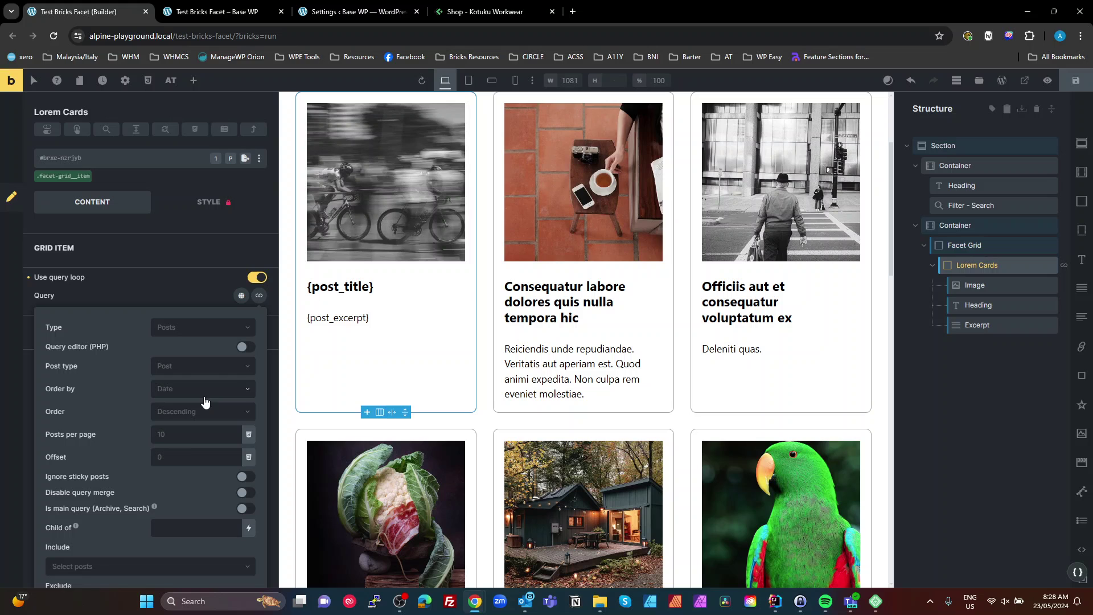
pyautogui.click(198, 439)
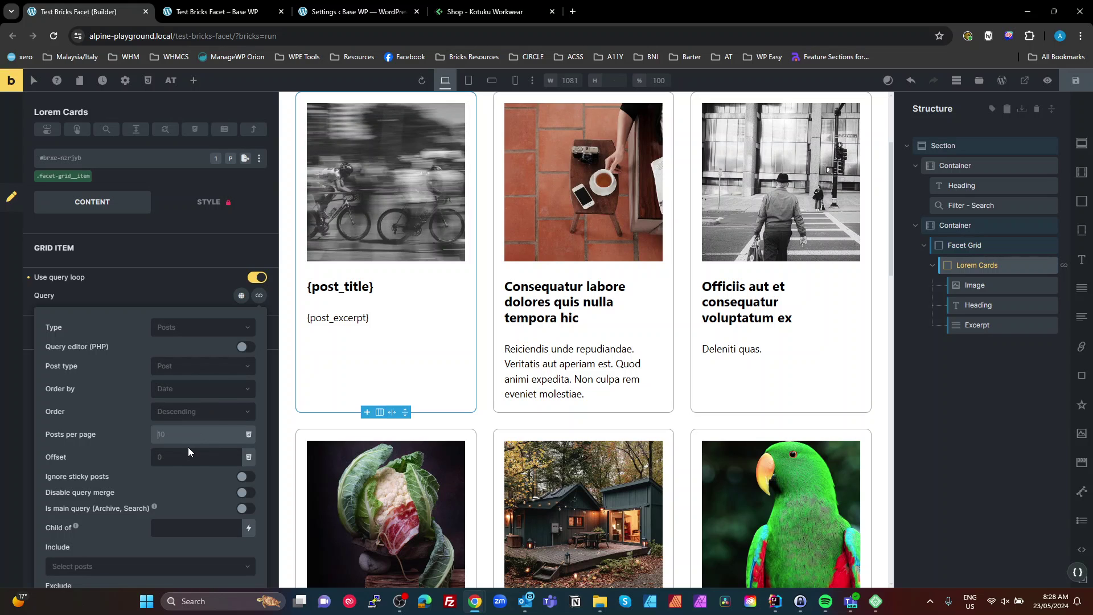
pyautogui.scroll(-8, 787, 401)
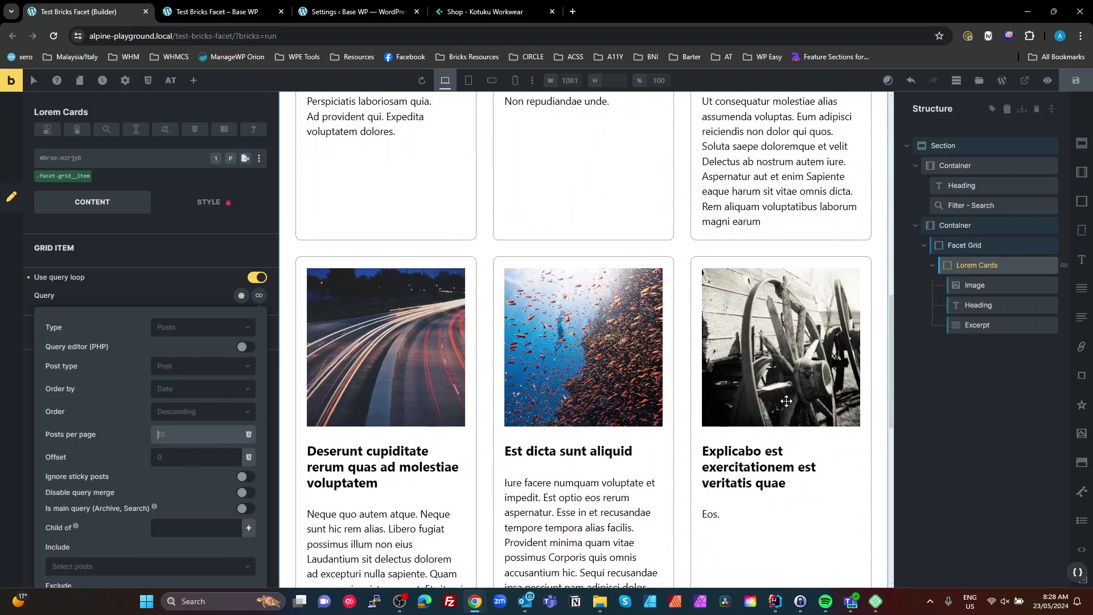
pyautogui.scroll(-6, 787, 401)
pyautogui.scroll(17, 786, 401)
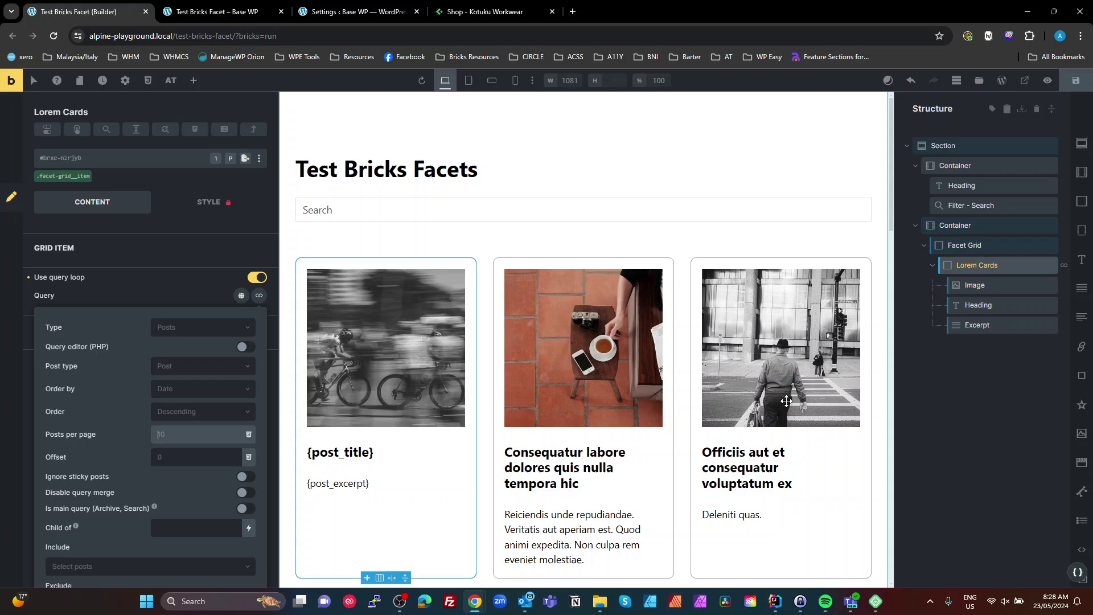
# Find the Filter - Search element via a 'filter' search and open its Lorem Cards-targeted settings
pyautogui.moveTo(1006, 261)
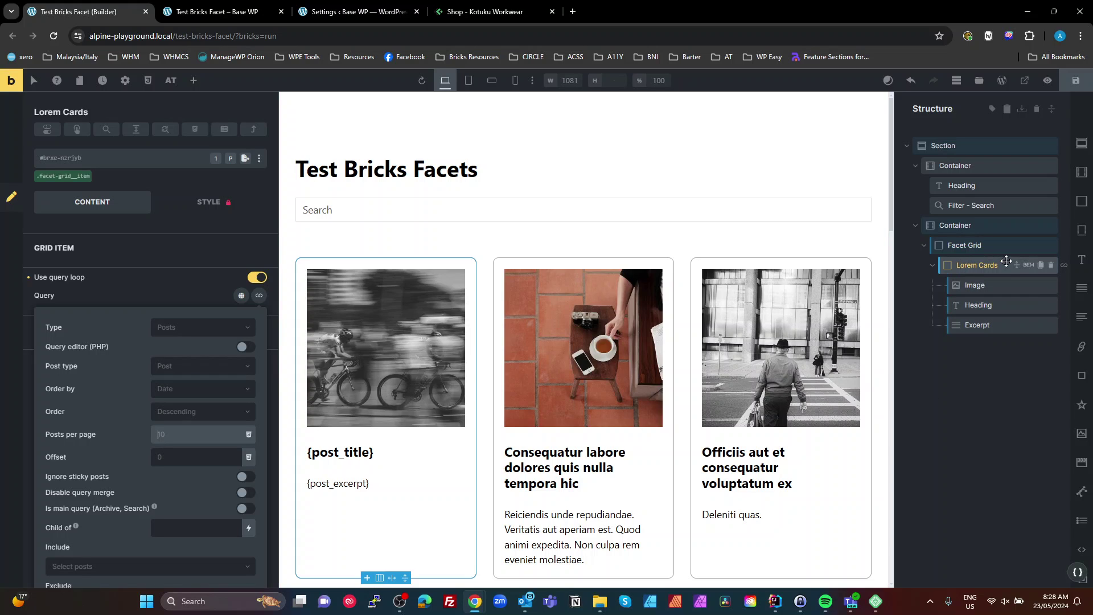
pyautogui.click(1004, 411)
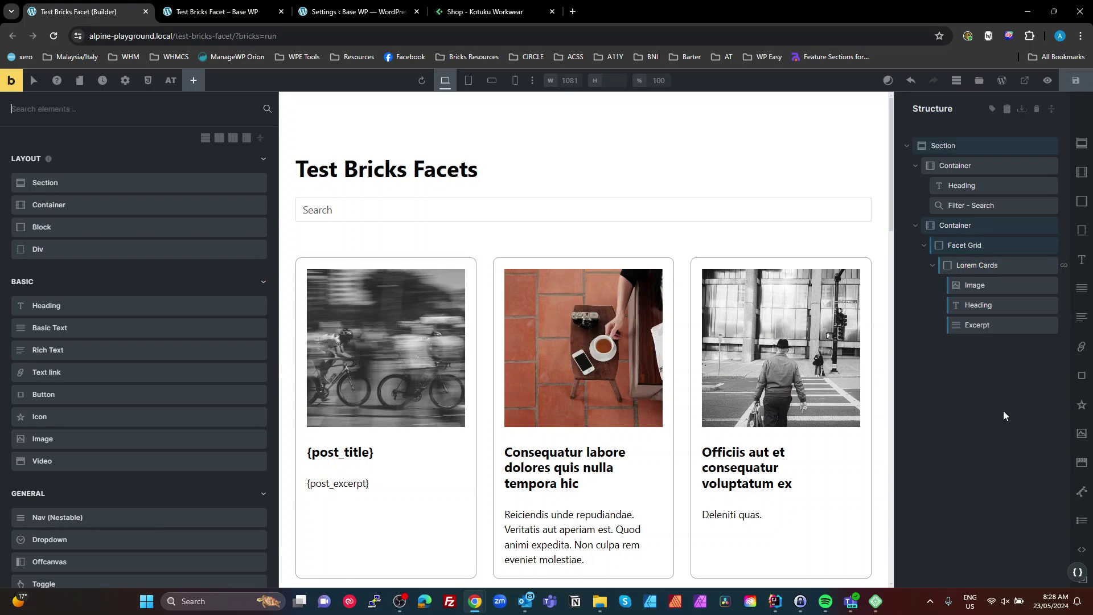
pyautogui.click(962, 204)
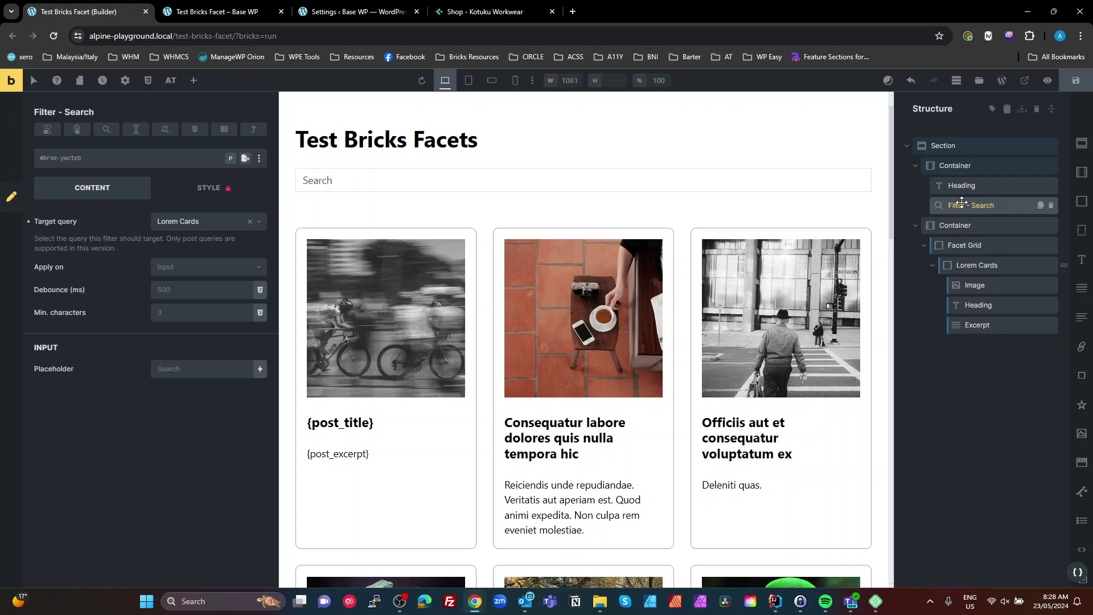
pyautogui.click(983, 429)
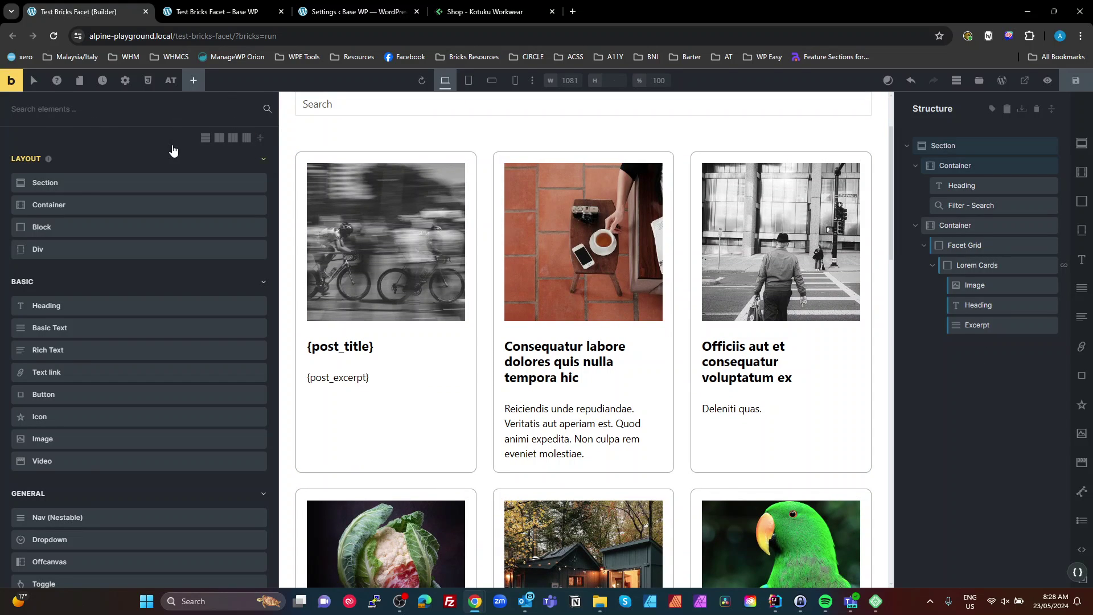
pyautogui.write('filter')
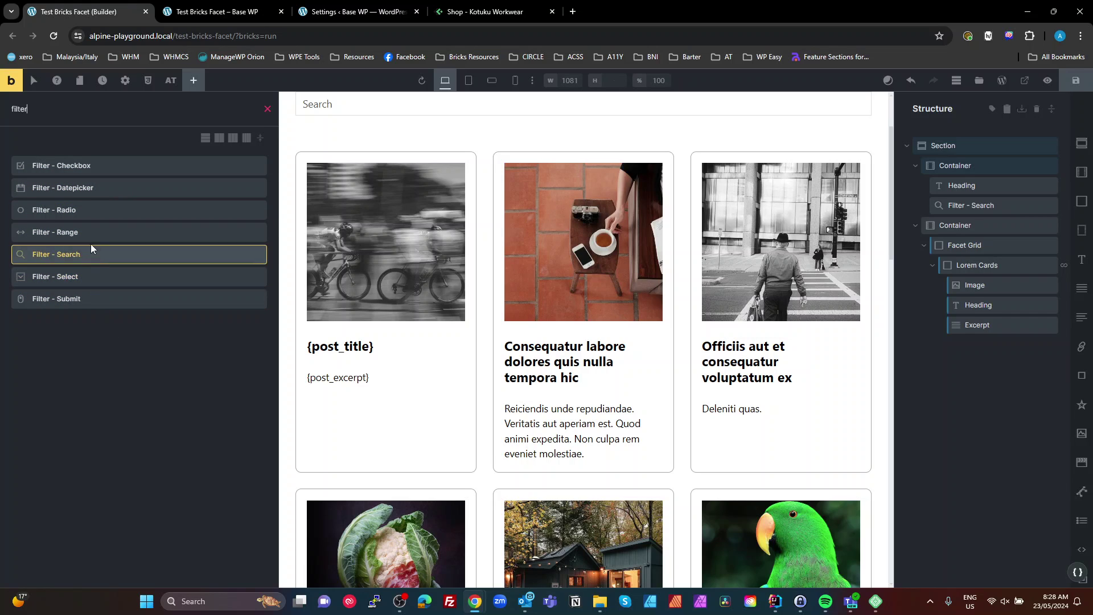
pyautogui.click(971, 205)
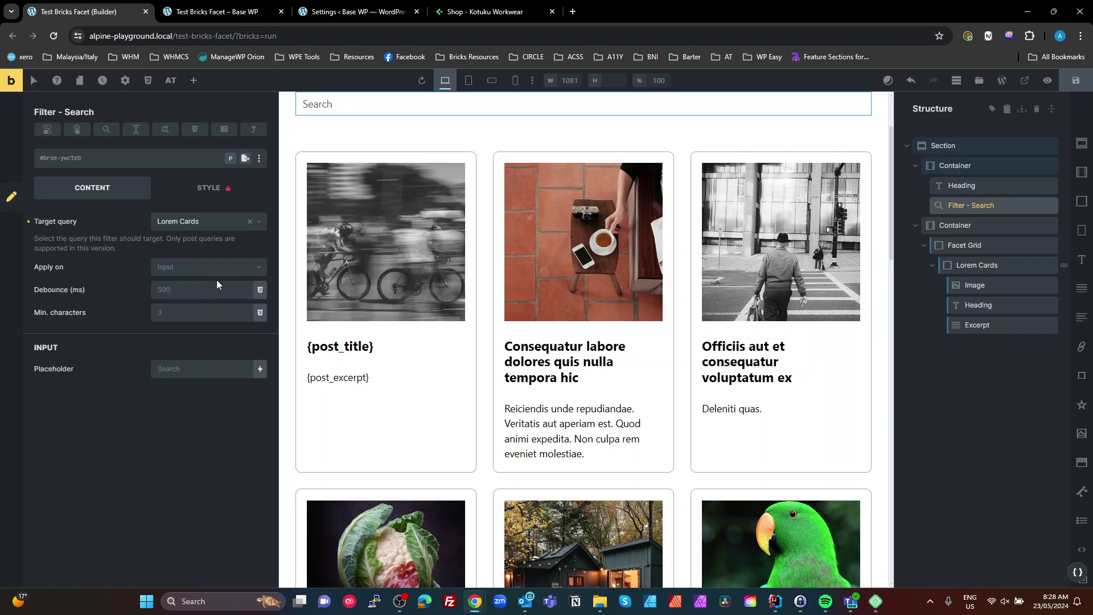
# Try Apply on Submit, revert to Input, and keep default debounce and minimum characters before switching to the shop
pyautogui.click(201, 267)
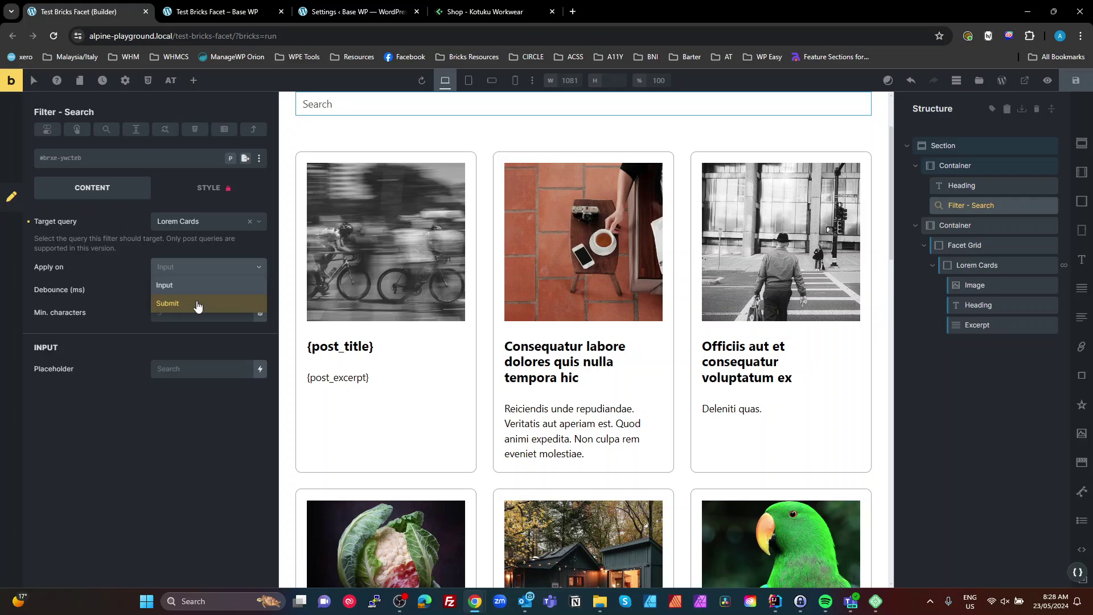
pyautogui.click(196, 303)
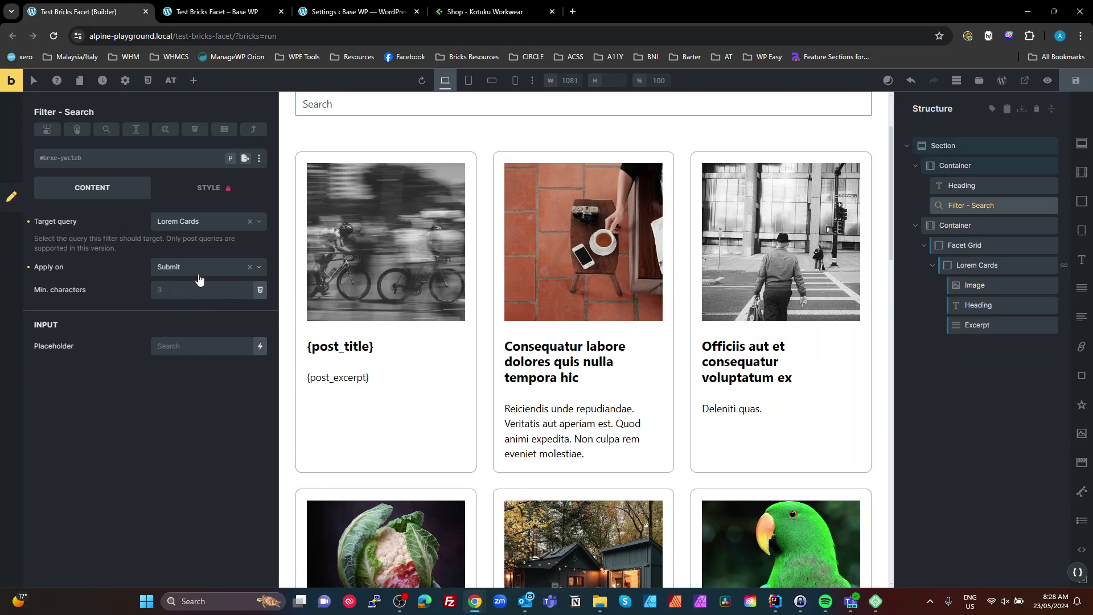
pyautogui.click(249, 267)
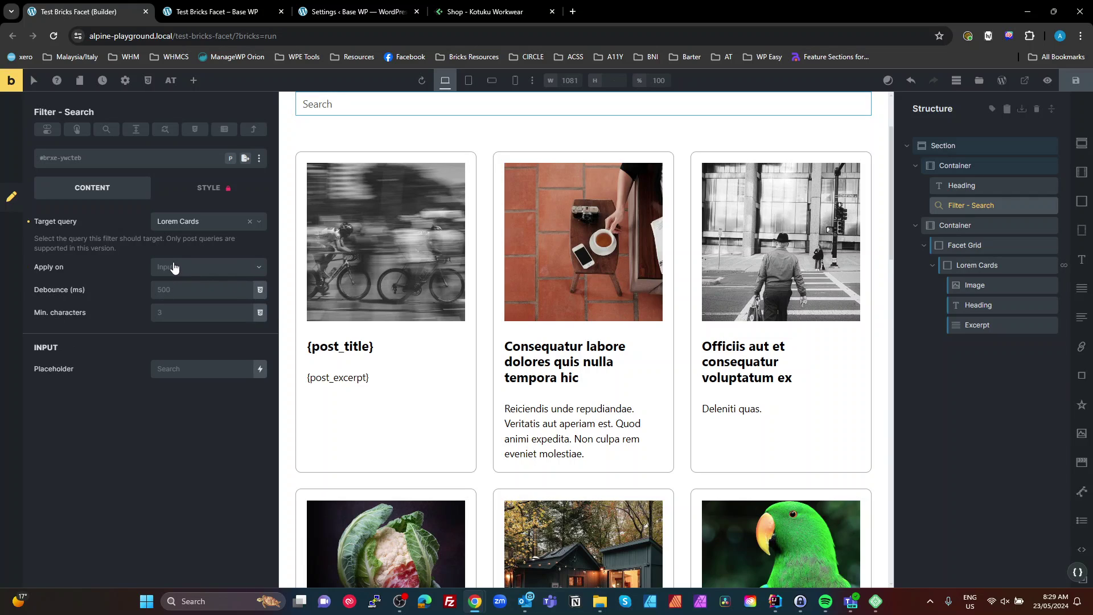
pyautogui.click(171, 290)
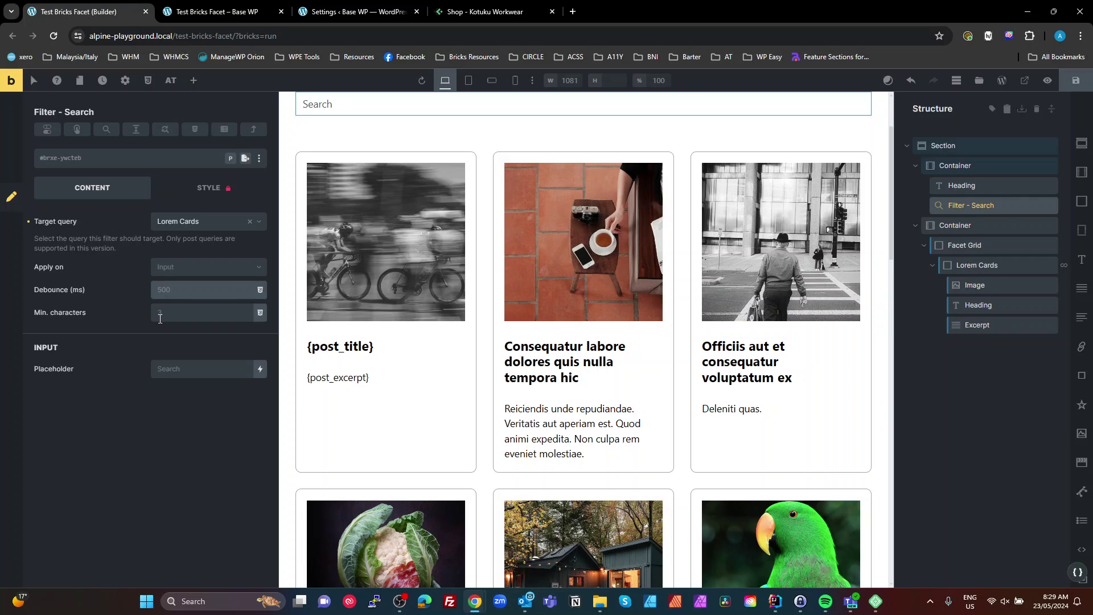
pyautogui.click(180, 310)
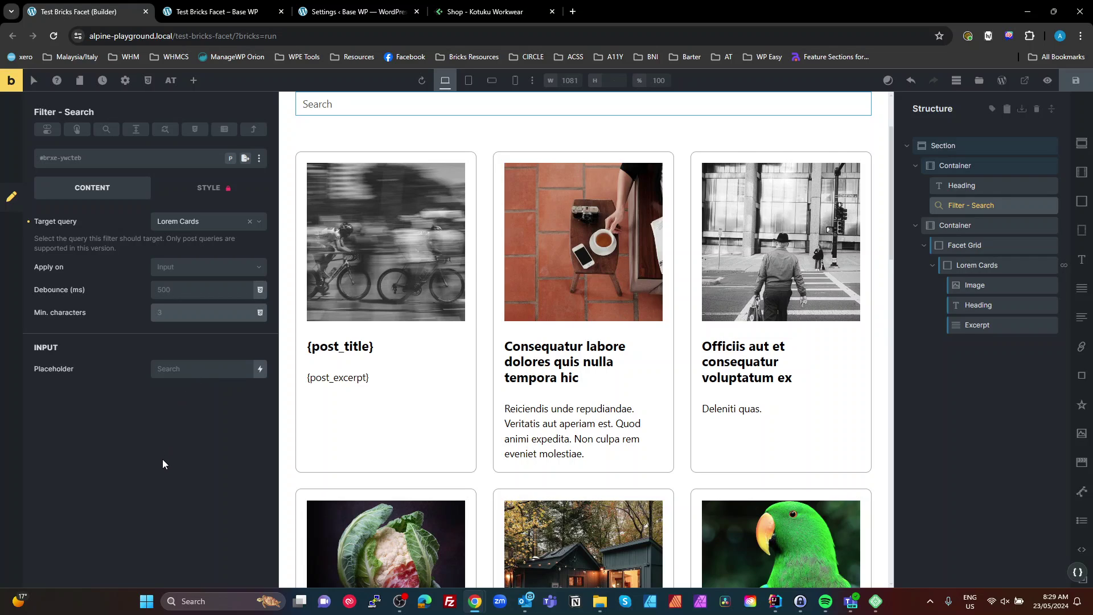
pyautogui.click(108, 432)
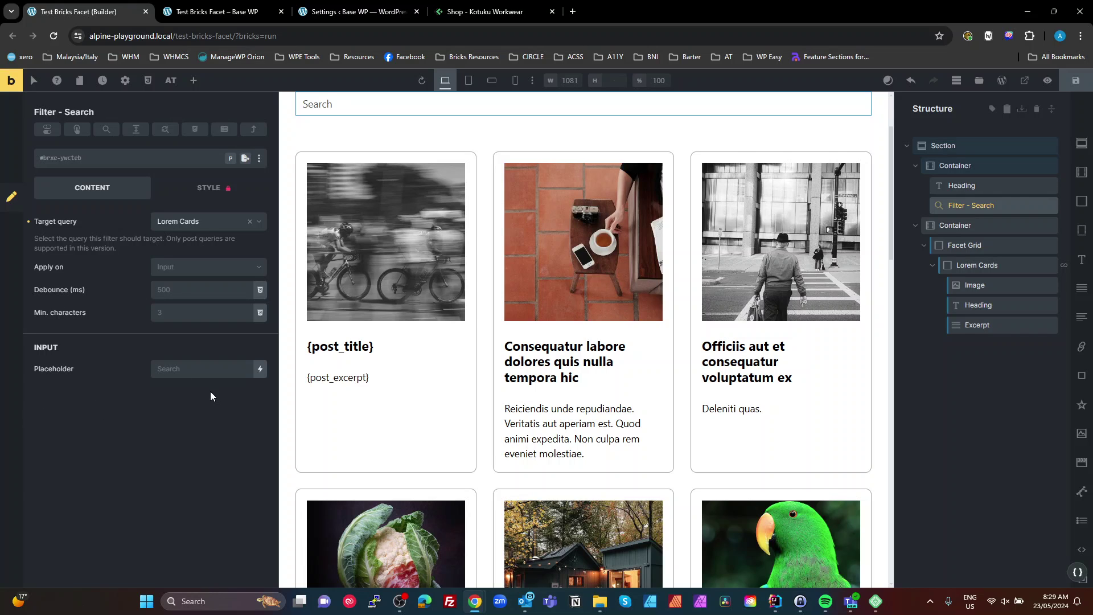
pyautogui.click(484, 11)
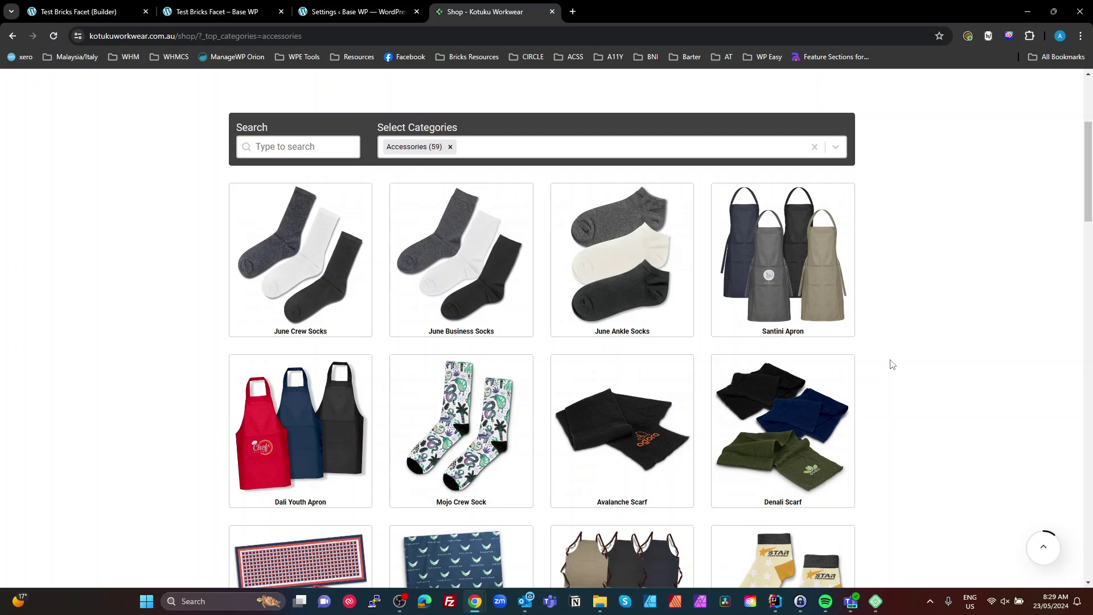
# Remove the Accessories filter and search the shop for 'shirt', then go back to the builder
pyautogui.click(449, 147)
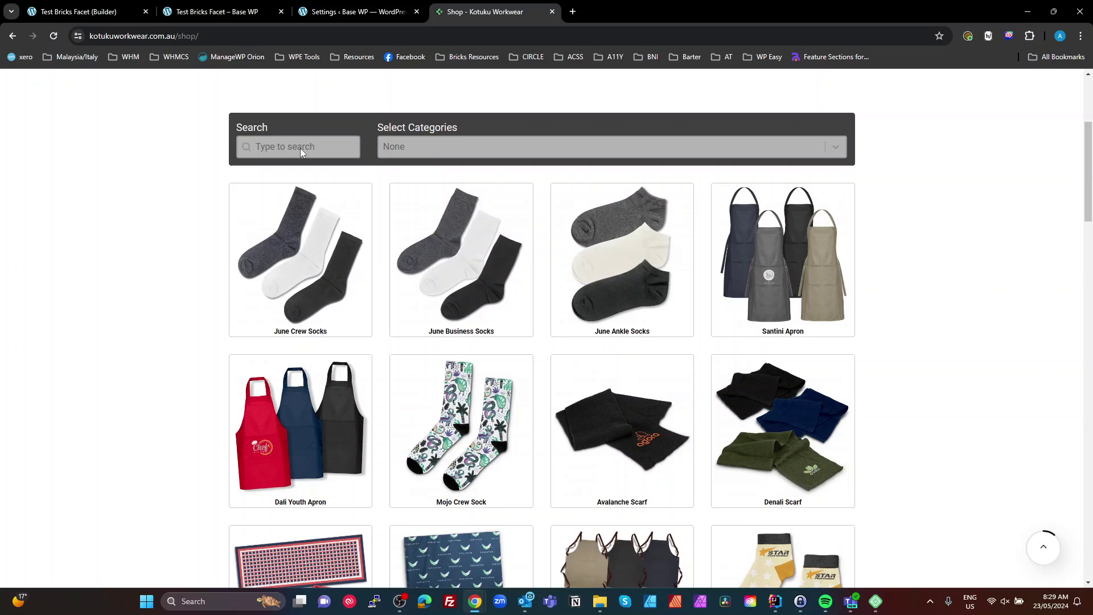
pyautogui.click(301, 148)
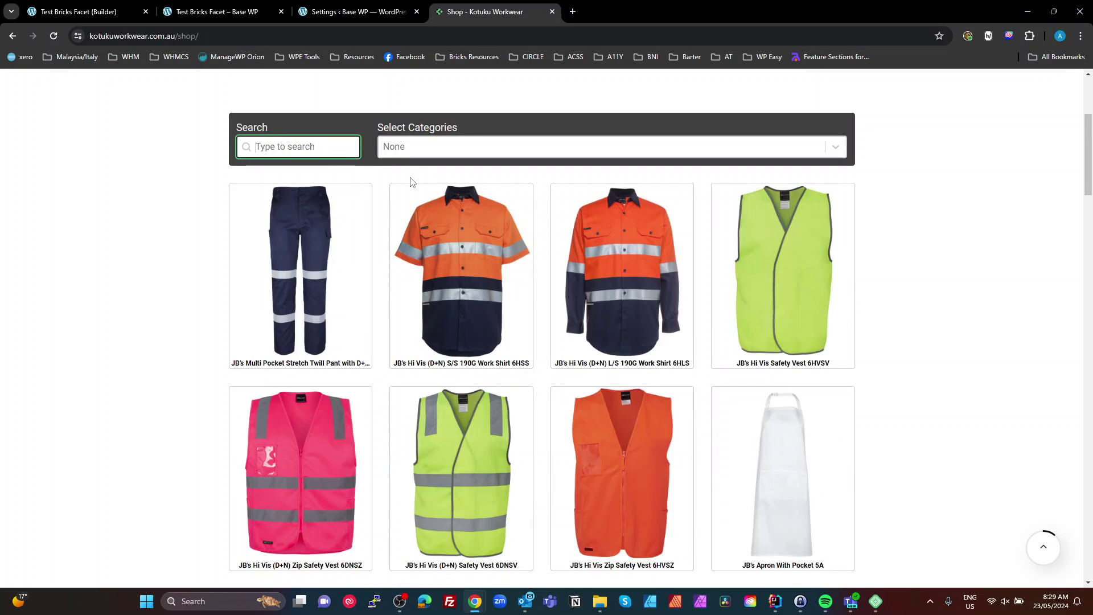
pyautogui.write('shirt')
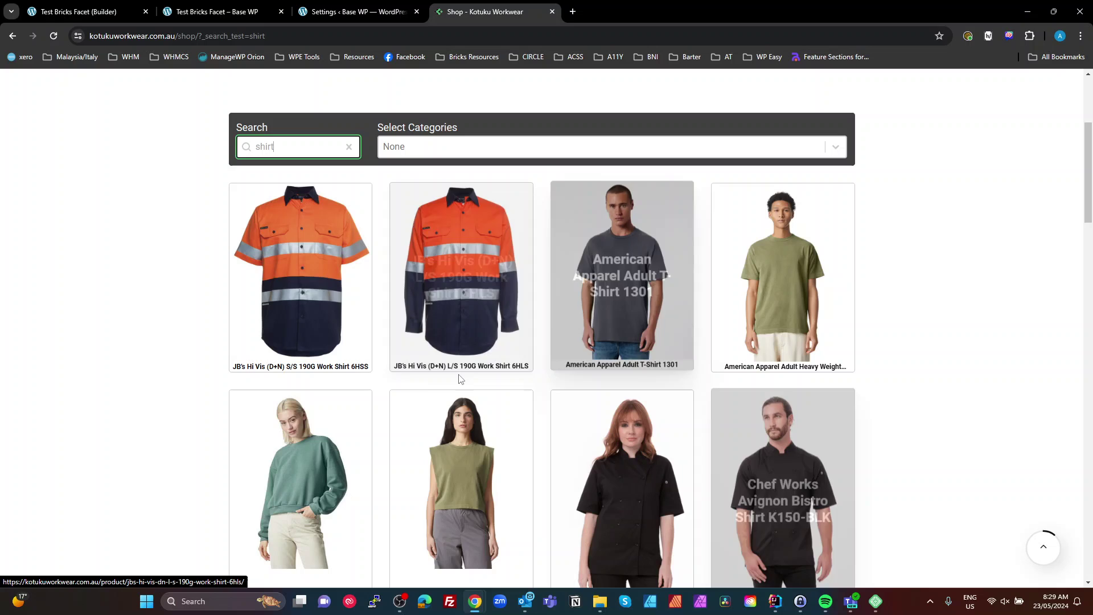
pyautogui.scroll(-14, 461, 380)
pyautogui.scroll(6, 598, 387)
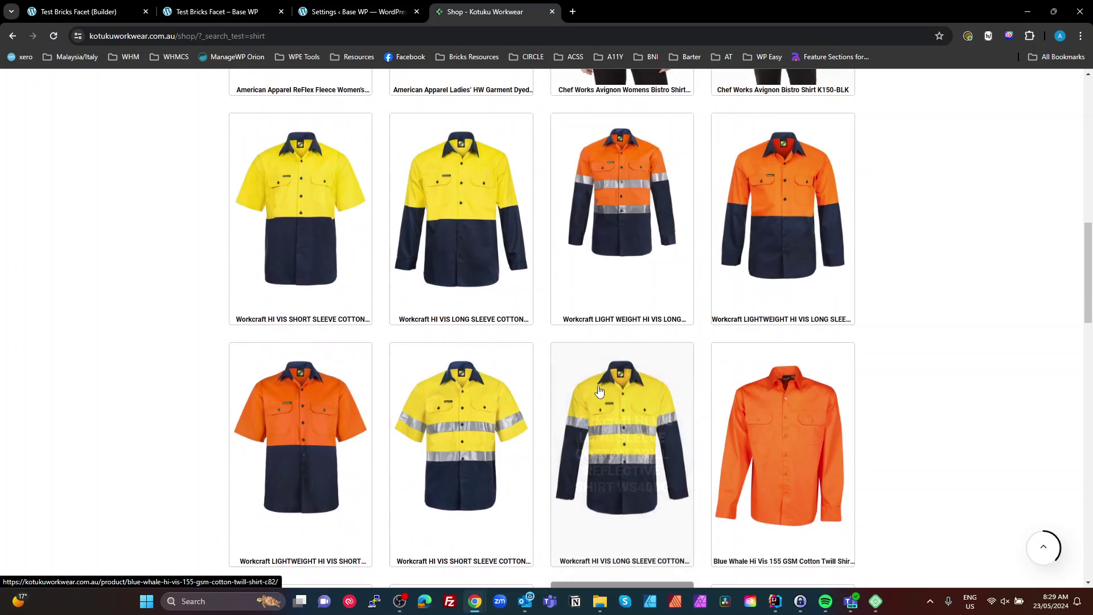
pyautogui.scroll(10, 599, 391)
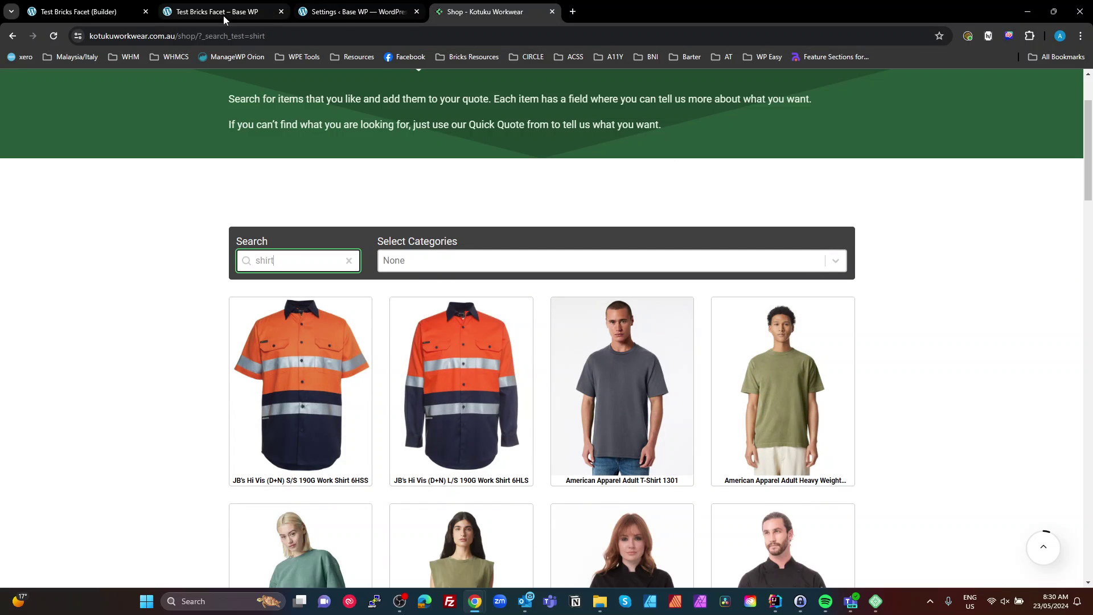
pyautogui.click(68, 16)
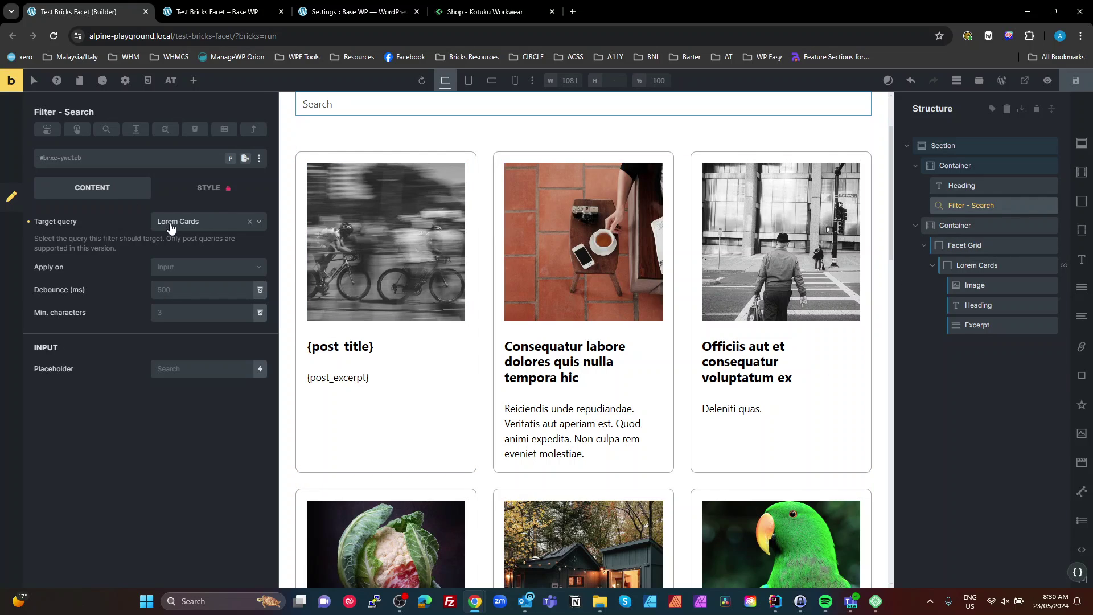
# Rename the Lorem Cards element to 'Cards'
pyautogui.click(989, 268)
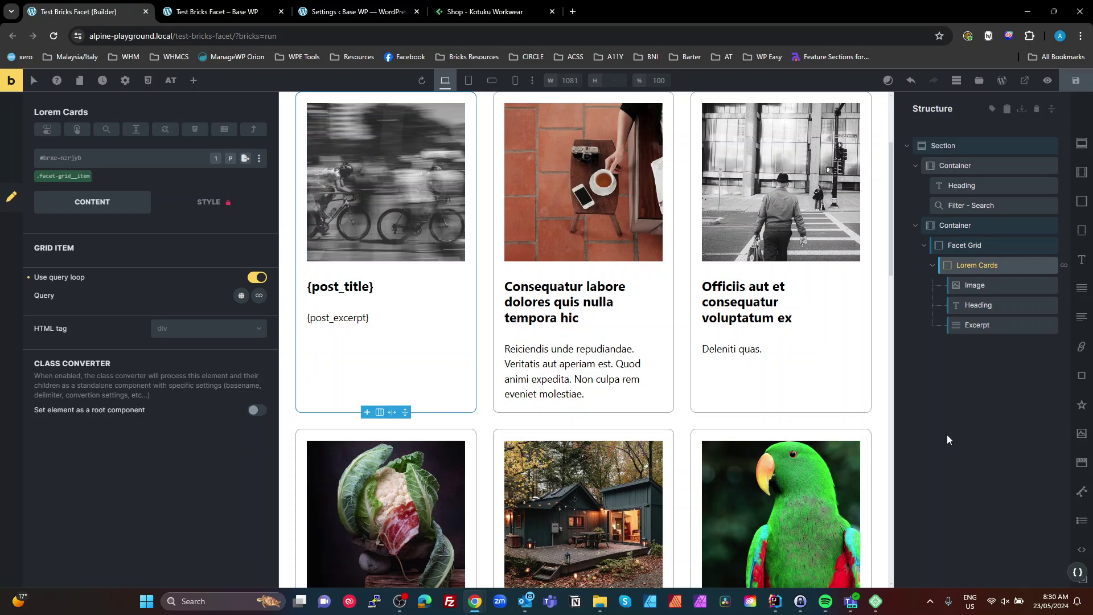
pyautogui.doubleClick(961, 265)
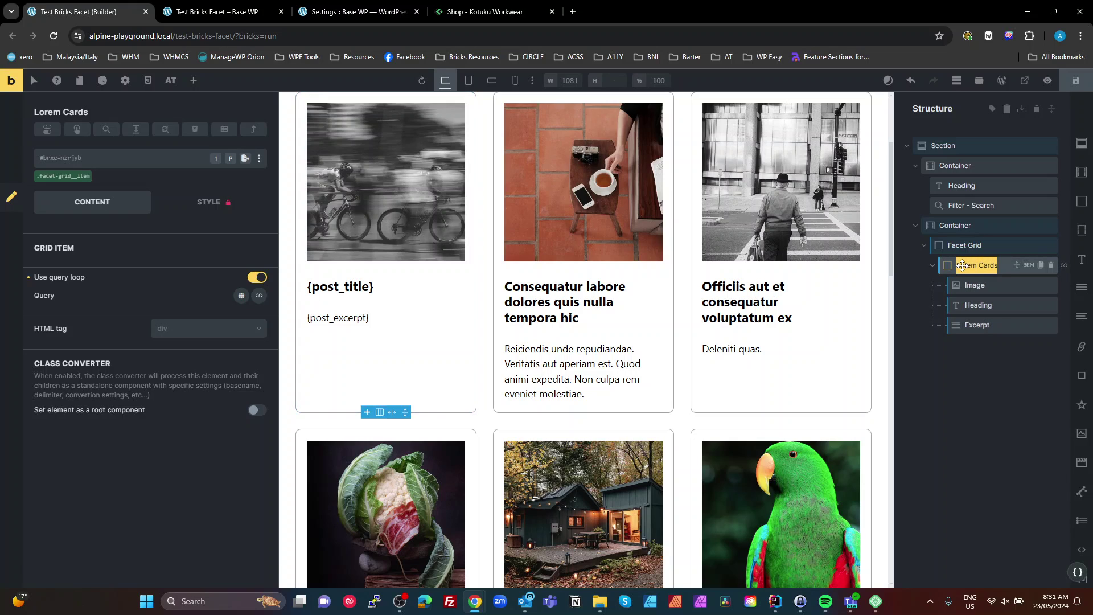
pyautogui.doubleClick(962, 265)
pyautogui.press('BackSpace')
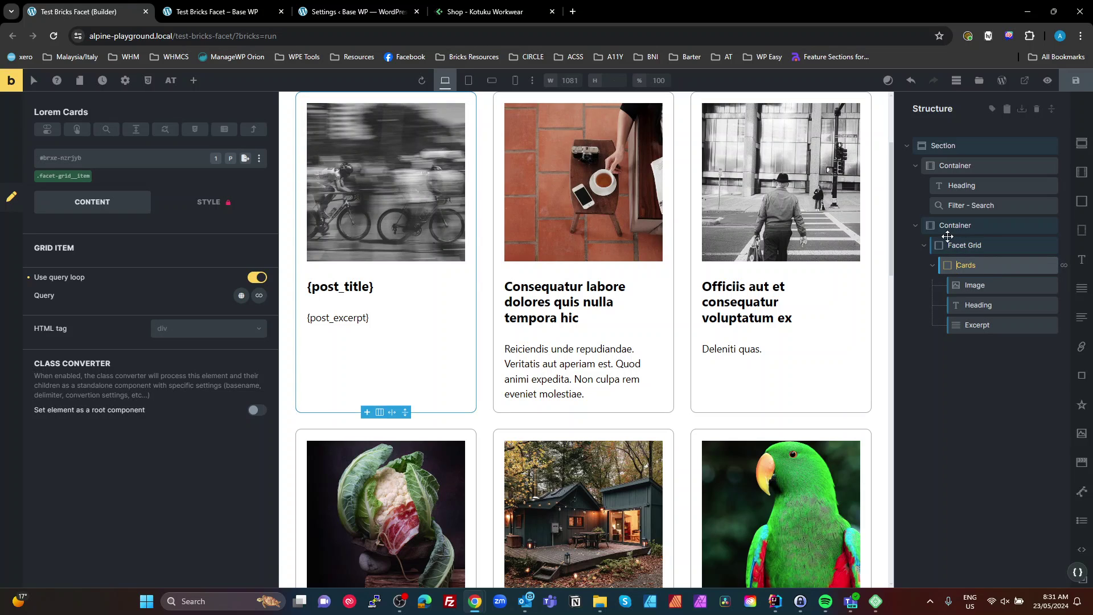
pyautogui.press('Return')
pyautogui.click(961, 377)
pyautogui.click(968, 265)
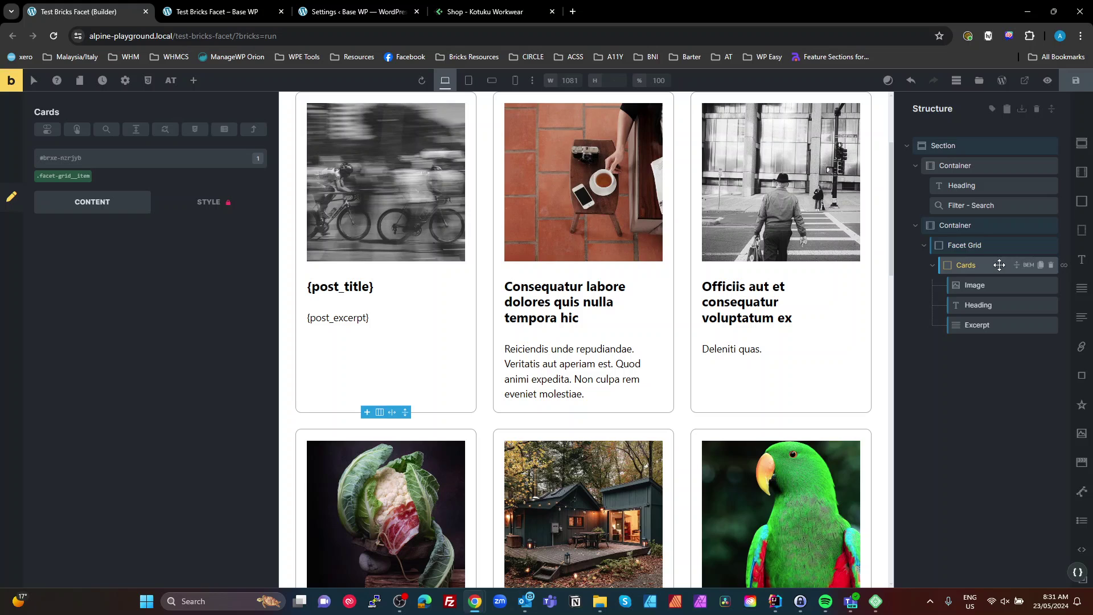
# Confirm Filter - Search targets the Cards query, then open the elements library with Ctrl+Shift+E
pyautogui.click(979, 205)
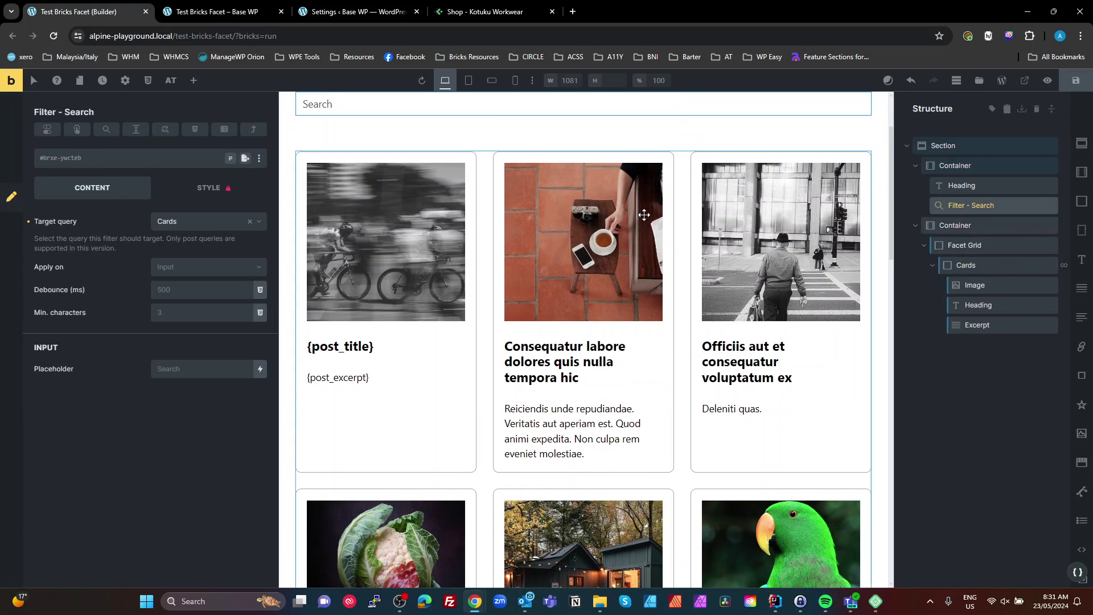
pyautogui.click(173, 222)
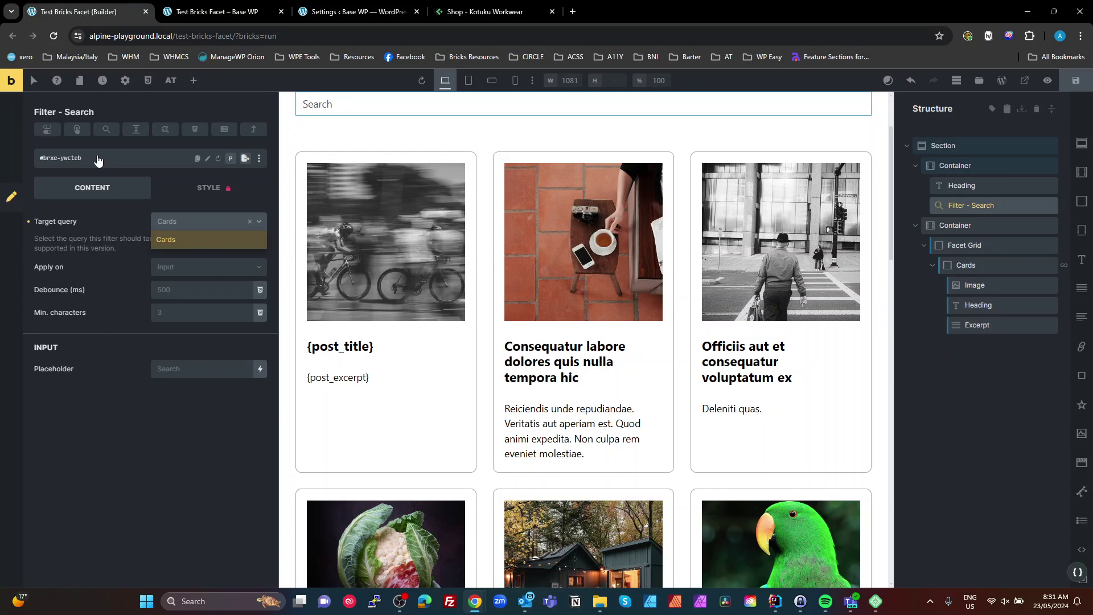
pyautogui.click(960, 423)
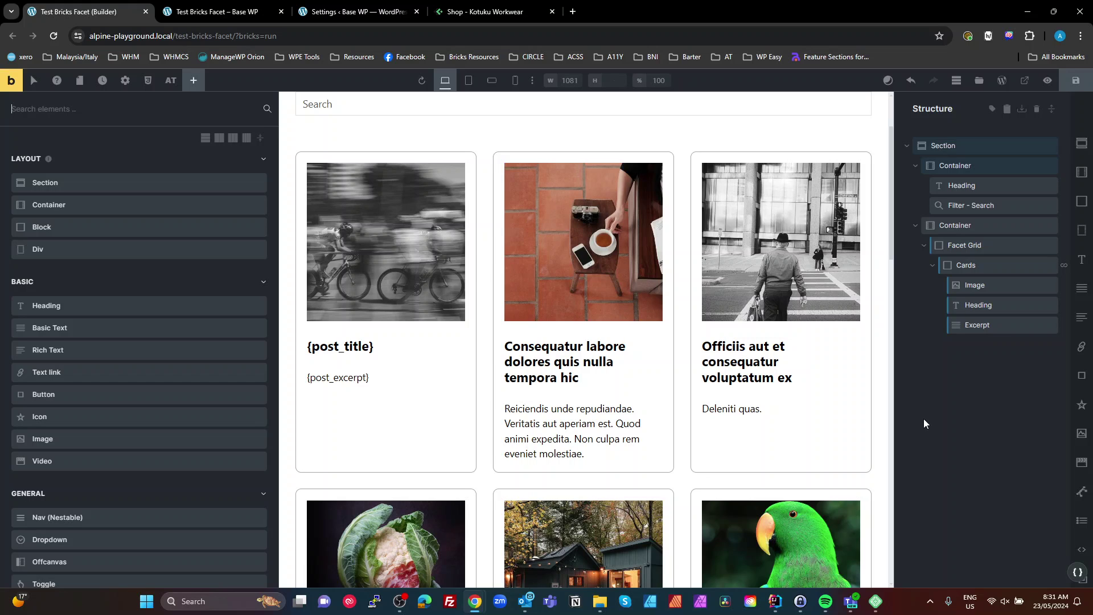
pyautogui.click(966, 264)
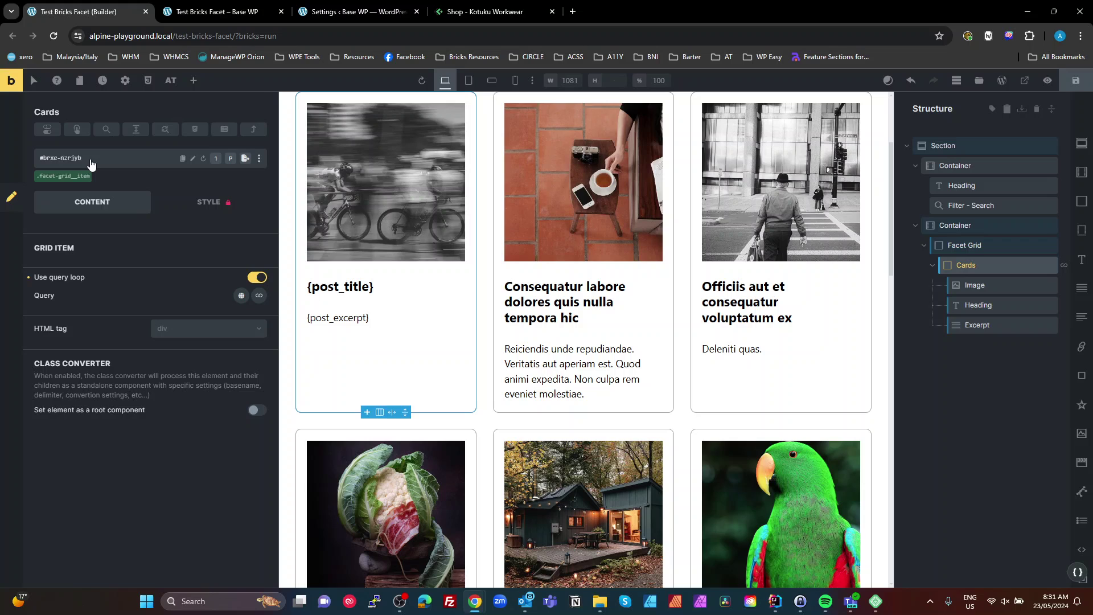
pyautogui.click(956, 202)
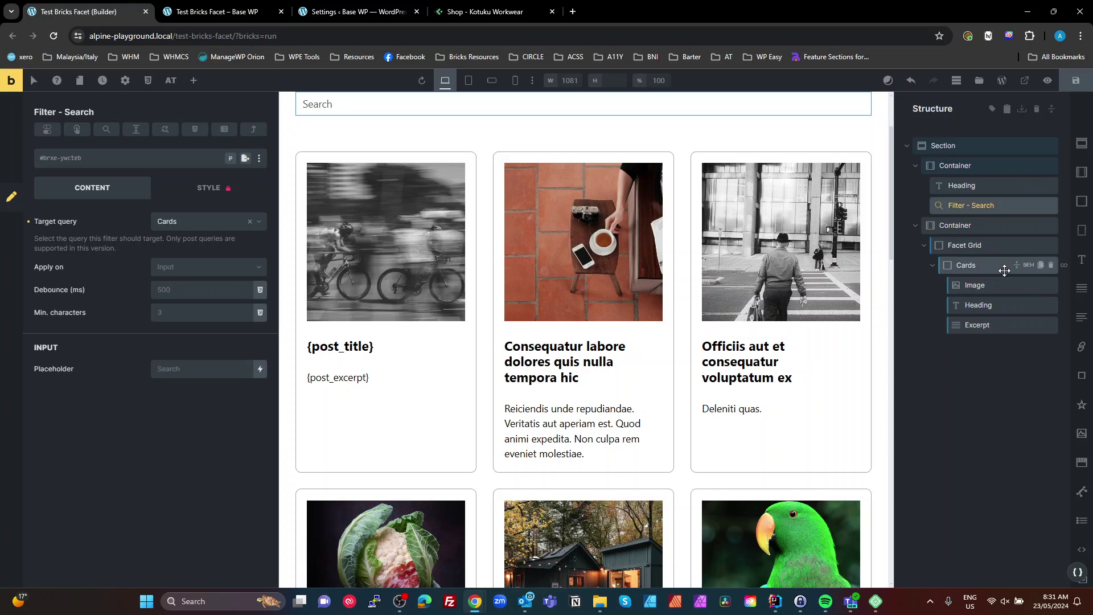
pyautogui.moveTo(983, 266)
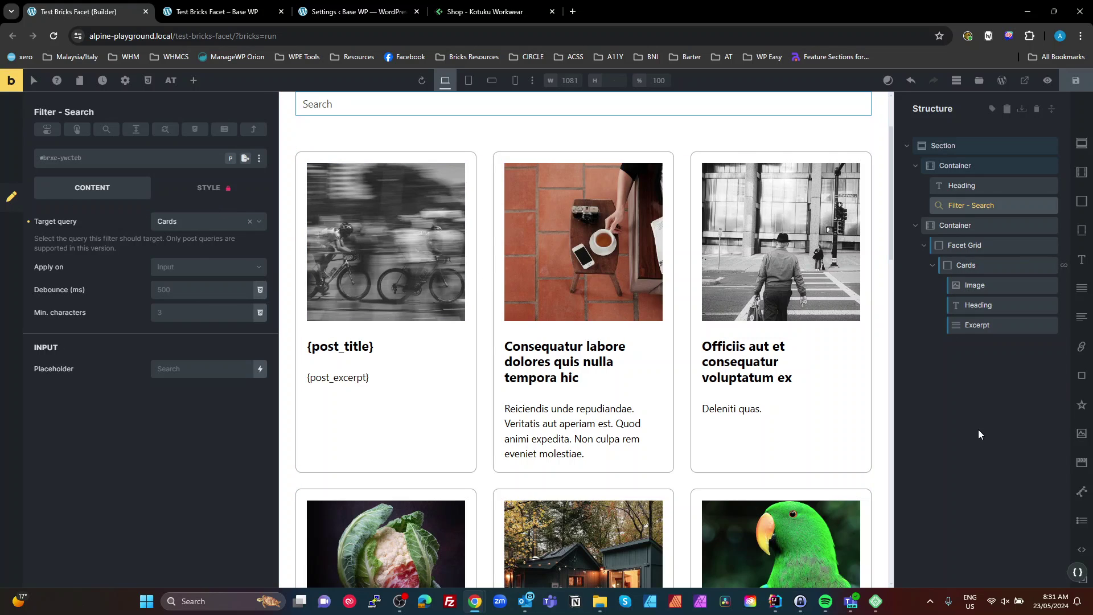
pyautogui.hotkey('ctrl', 'shift', 'e')
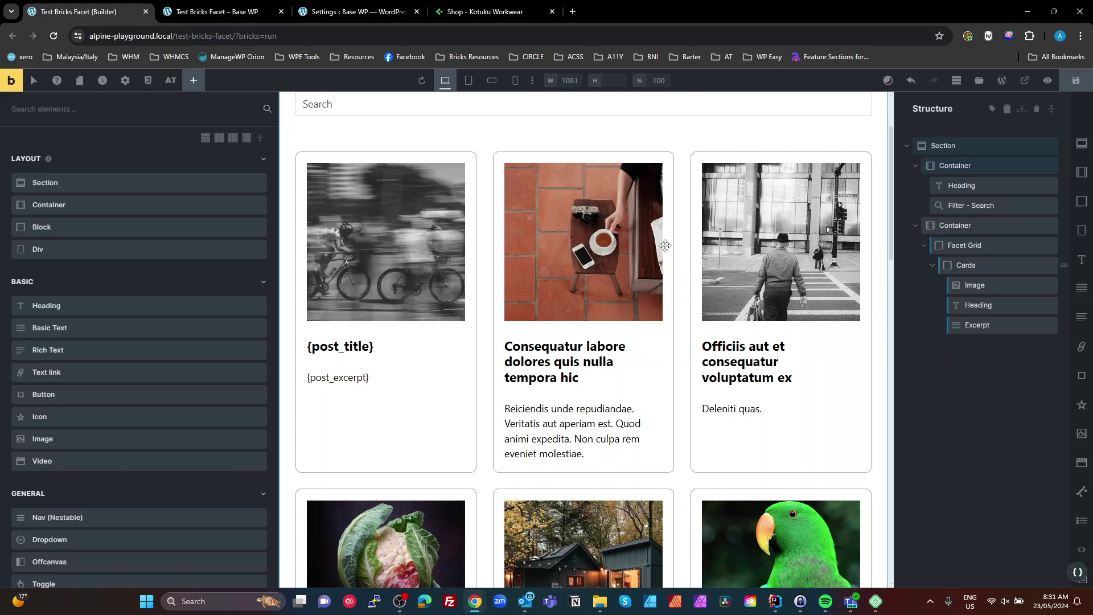
# Reload the front-end test page and clear the Network log
pyautogui.click(213, 12)
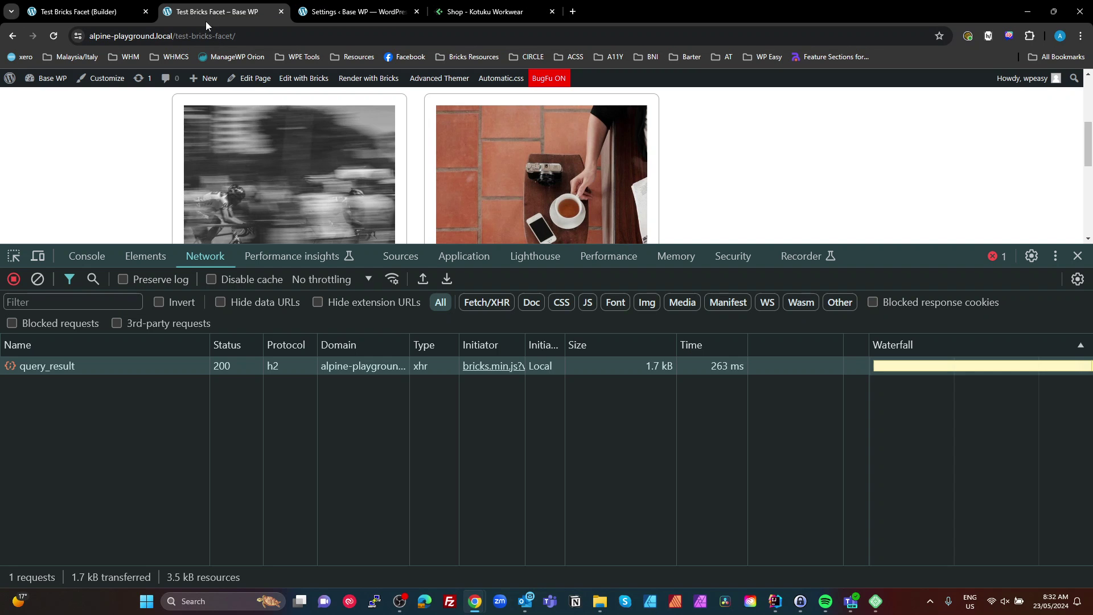
pyautogui.click(53, 35)
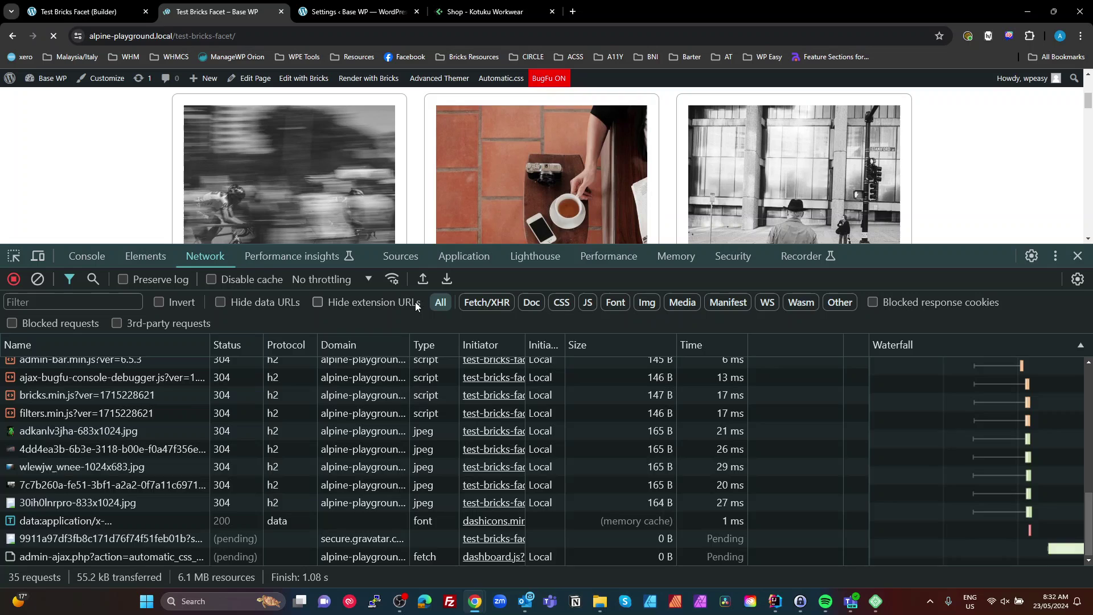
pyautogui.click(37, 278)
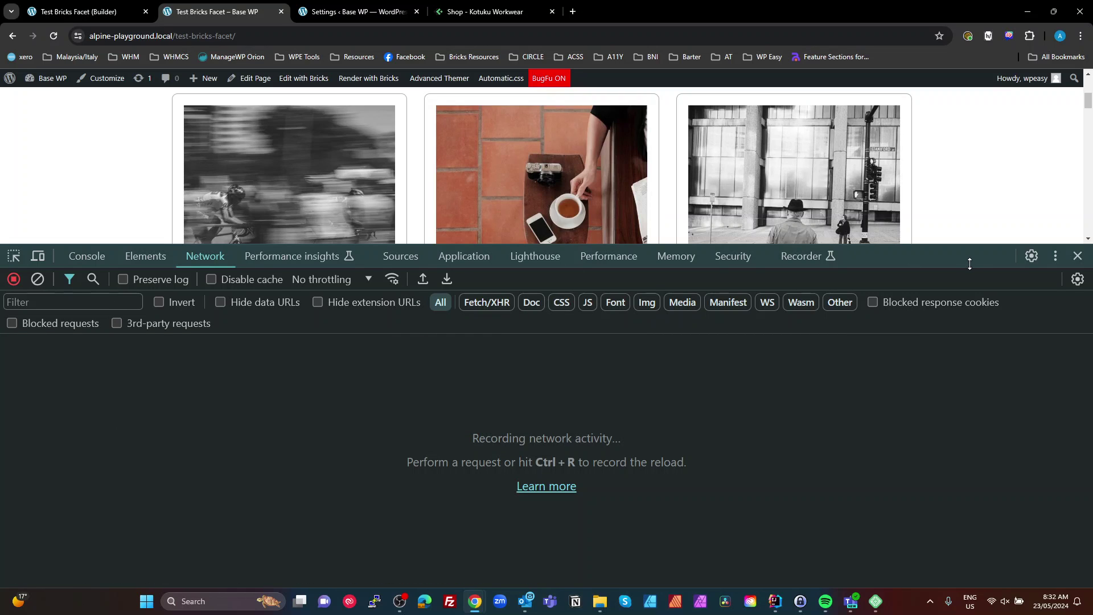
pyautogui.moveTo(979, 245); pyautogui.dragTo(956, 372)
pyautogui.scroll(-15, 952, 331)
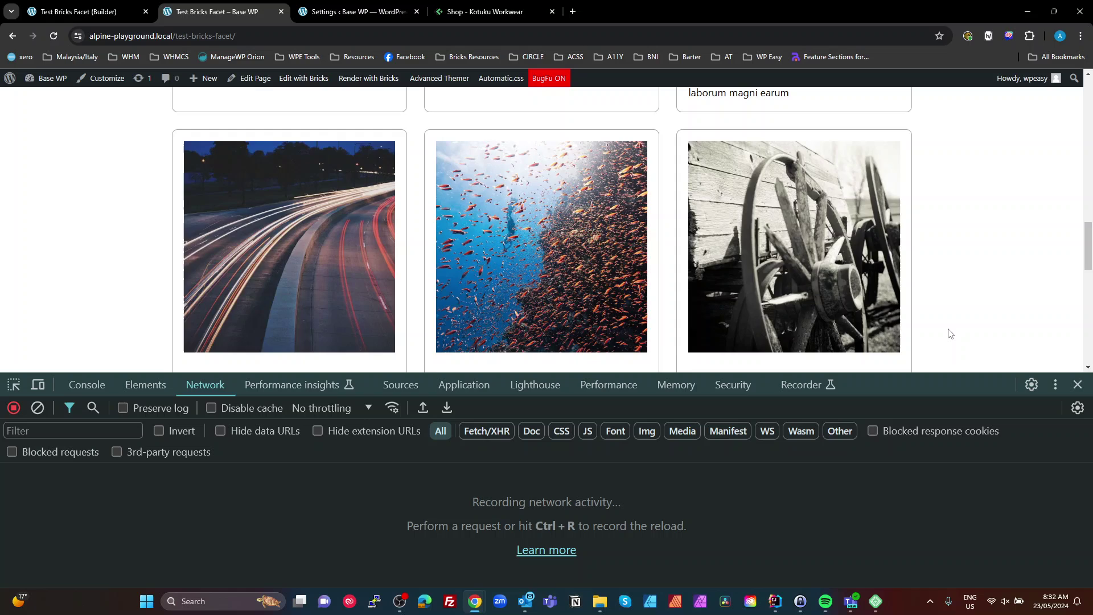
pyautogui.scroll(15, 950, 333)
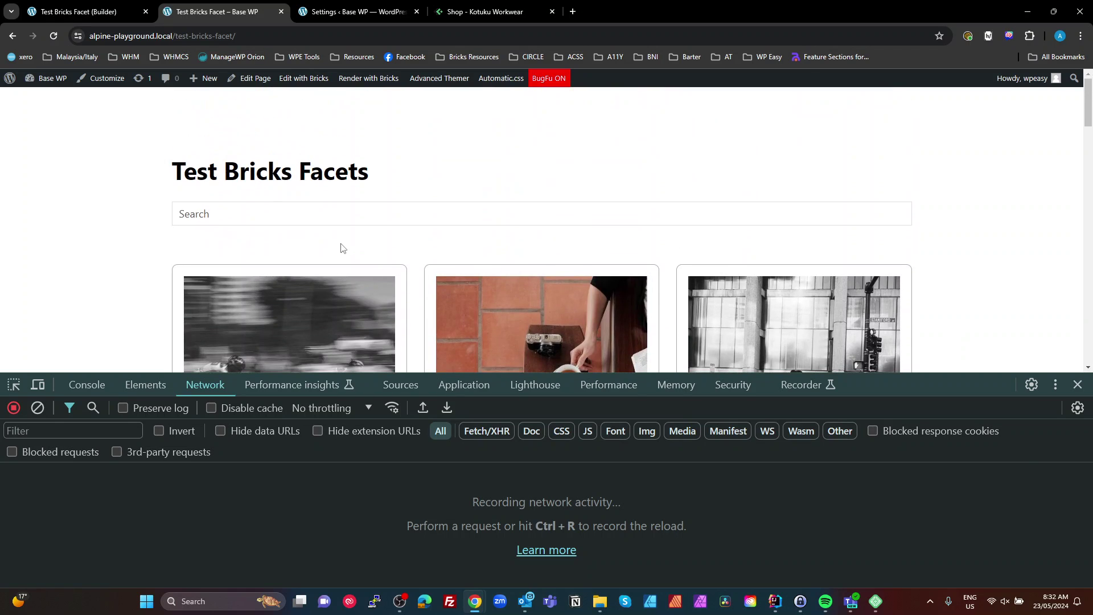
# Search the live page for 'cats', 'cat are cool', then 'birds', and inspect a query_result response
pyautogui.click(307, 219)
pyautogui.write('cats')
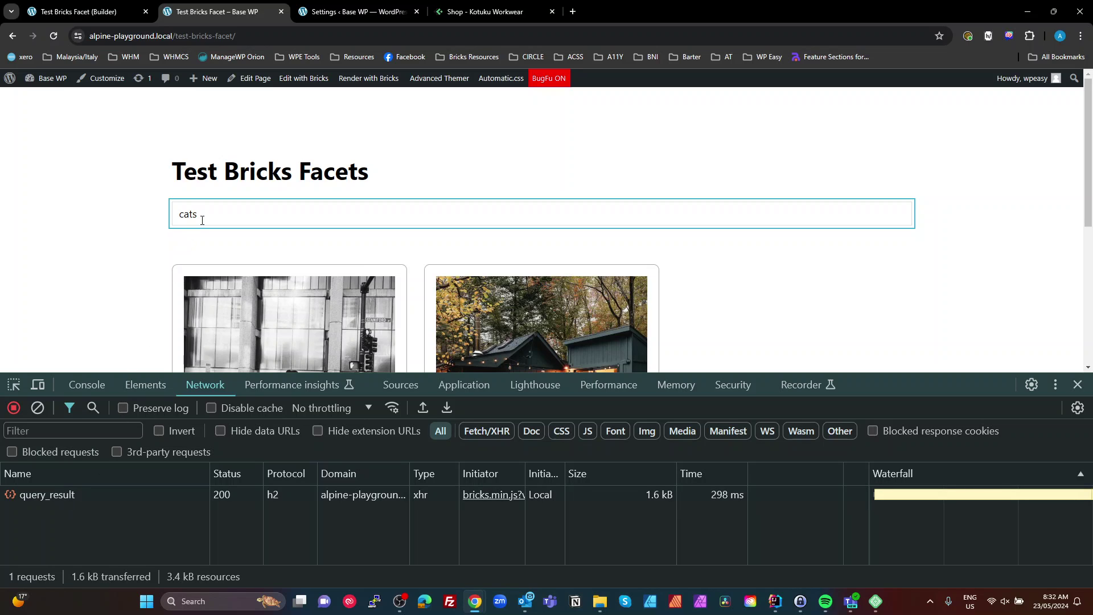
pyautogui.moveTo(198, 215); pyautogui.dragTo(112, 217)
pyautogui.write('cat')
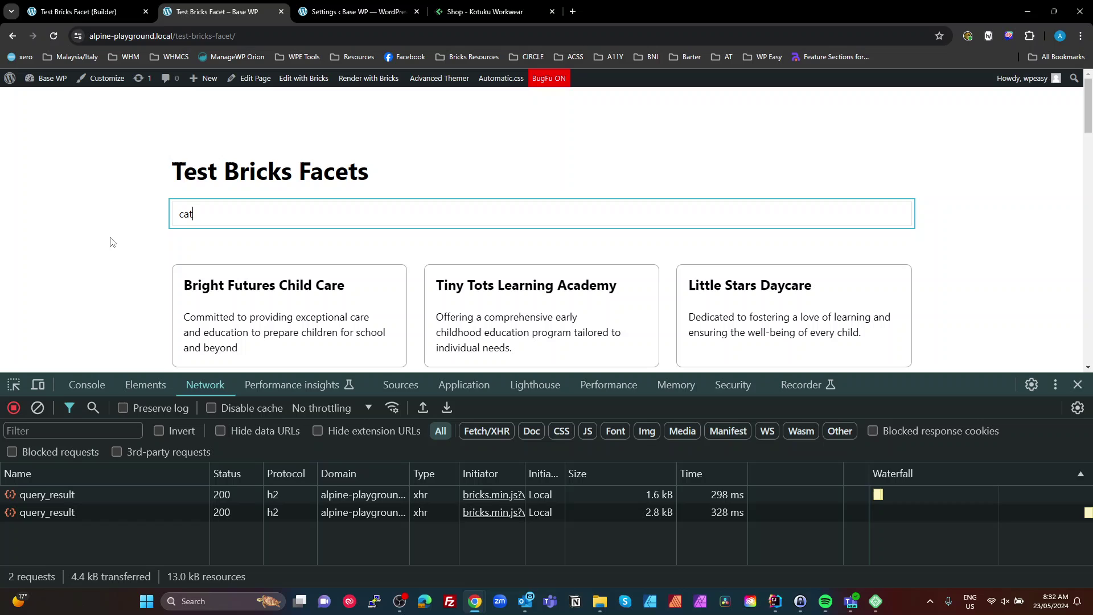
pyautogui.write('are cool')
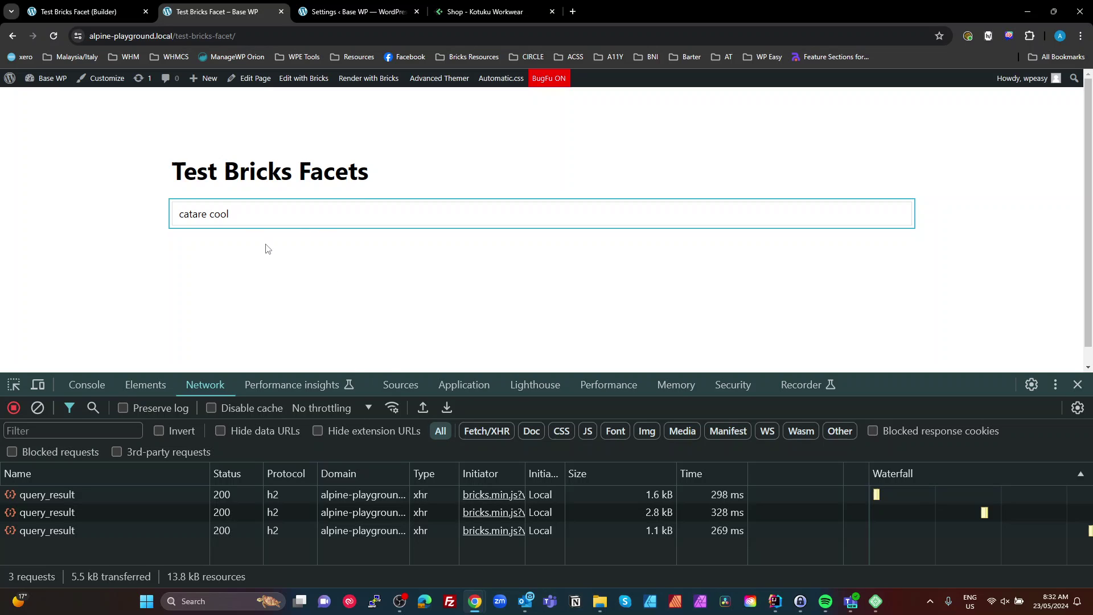
pyautogui.moveTo(267, 213); pyautogui.dragTo(113, 198)
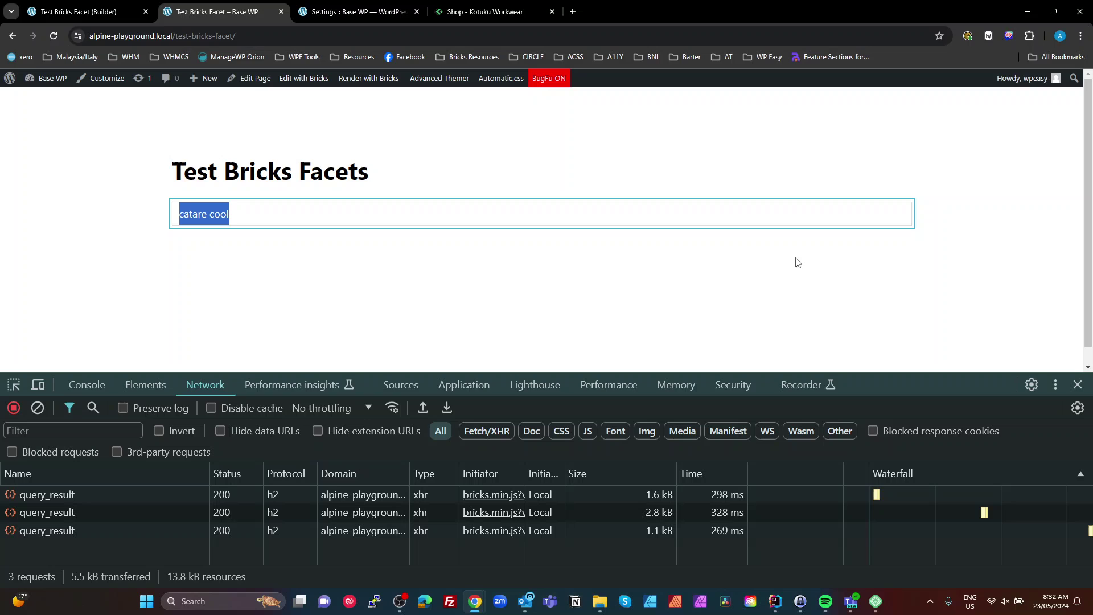
pyautogui.write('birds')
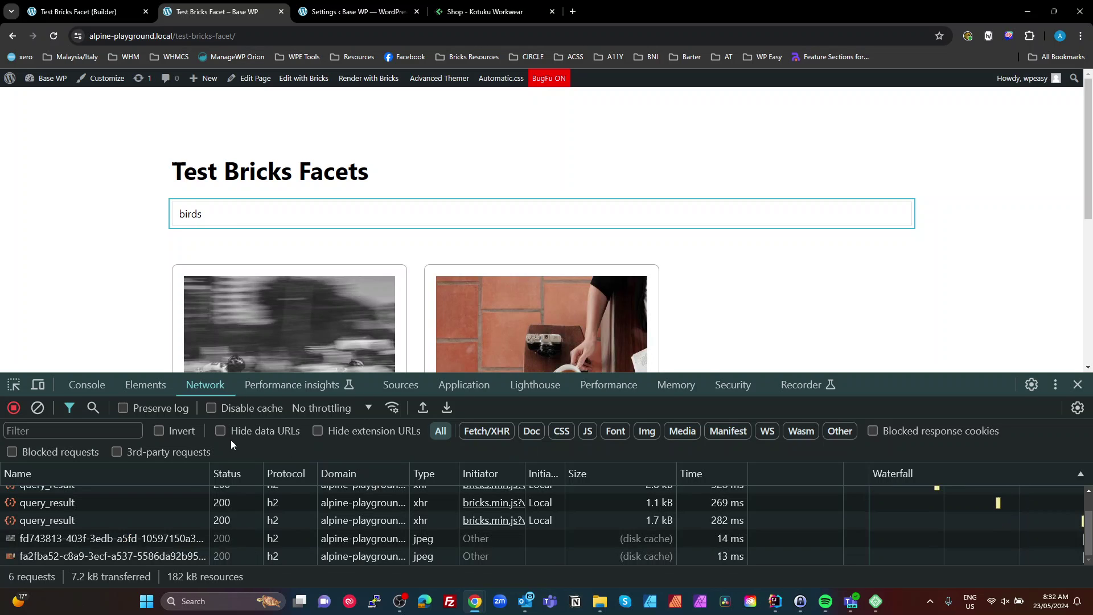
pyautogui.click(77, 520)
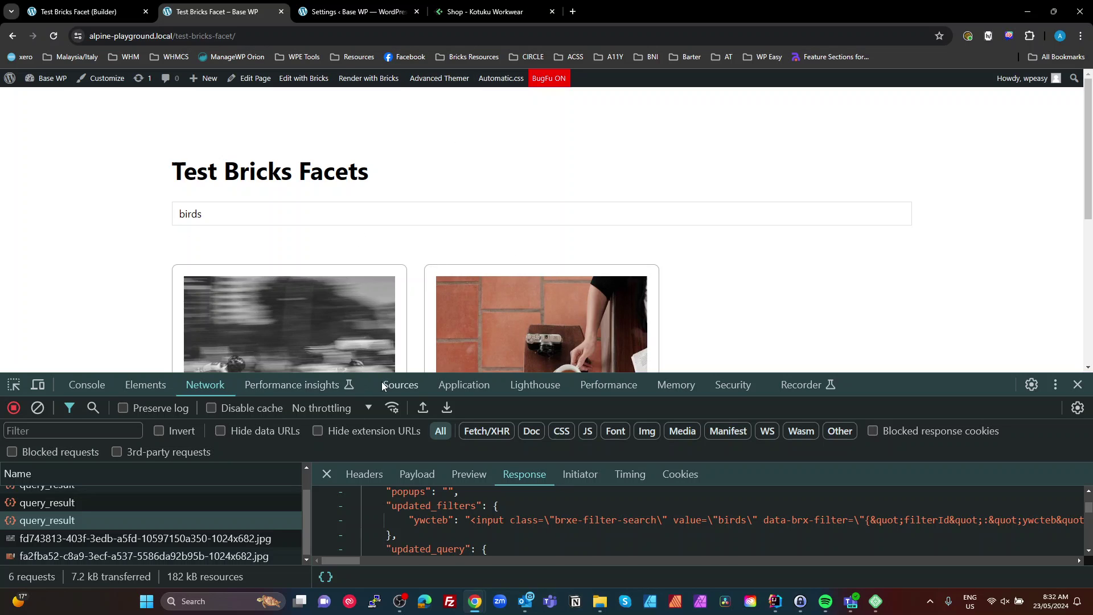
pyautogui.click(100, 13)
# Select the Cards row in the Structure panel to show its query loop settings
pyautogui.click(952, 265)
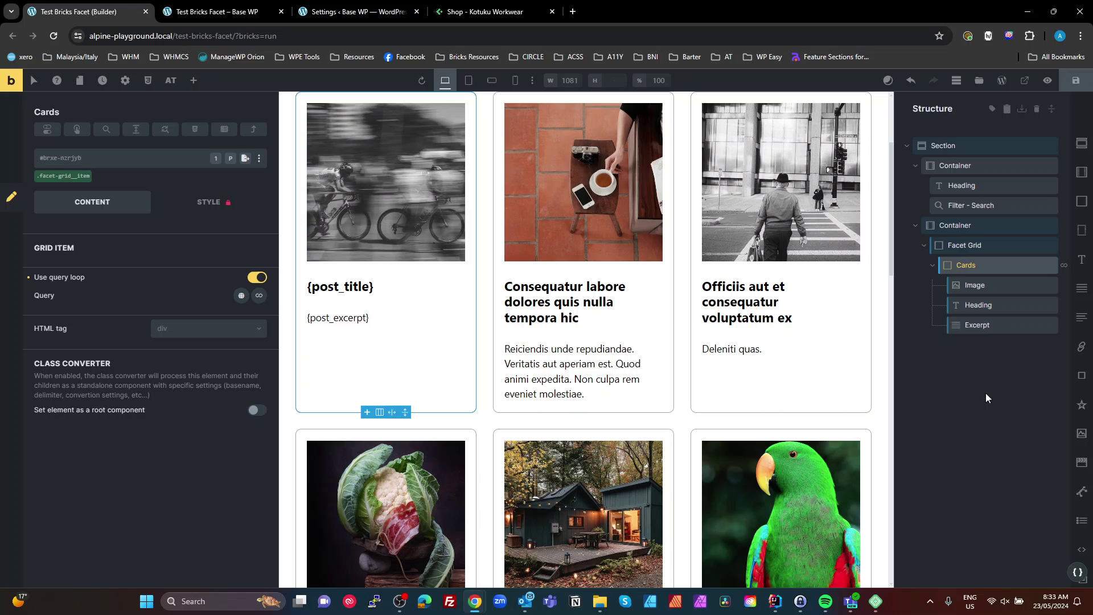
# In the shop's shirt results, filter to the Jumpers category, then remove it
pyautogui.click(486, 14)
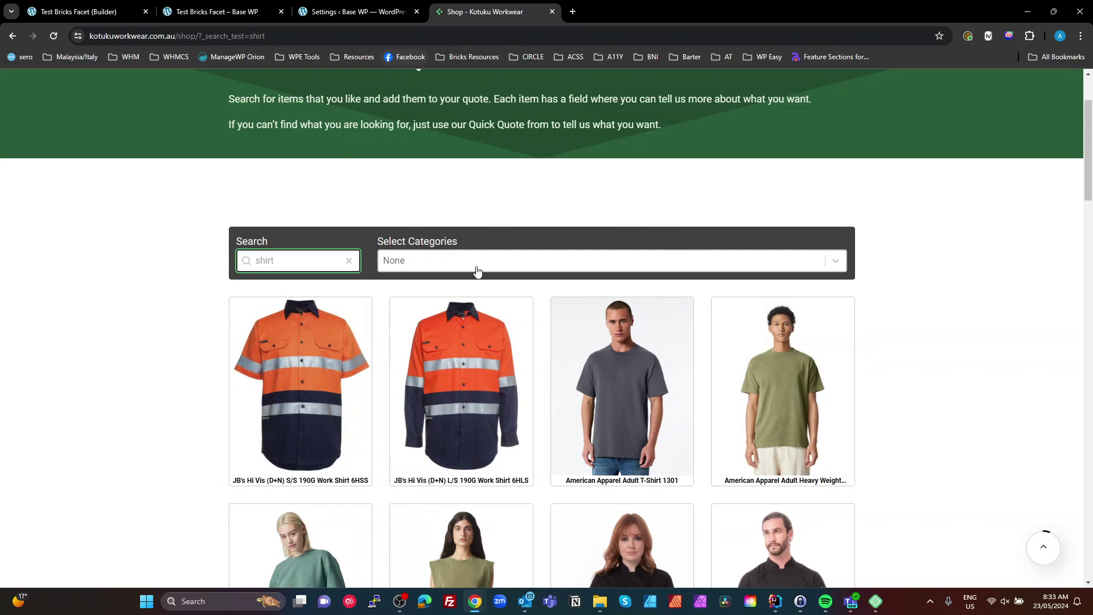
pyautogui.scroll(-3, 848, 287)
pyautogui.scroll(2, 897, 327)
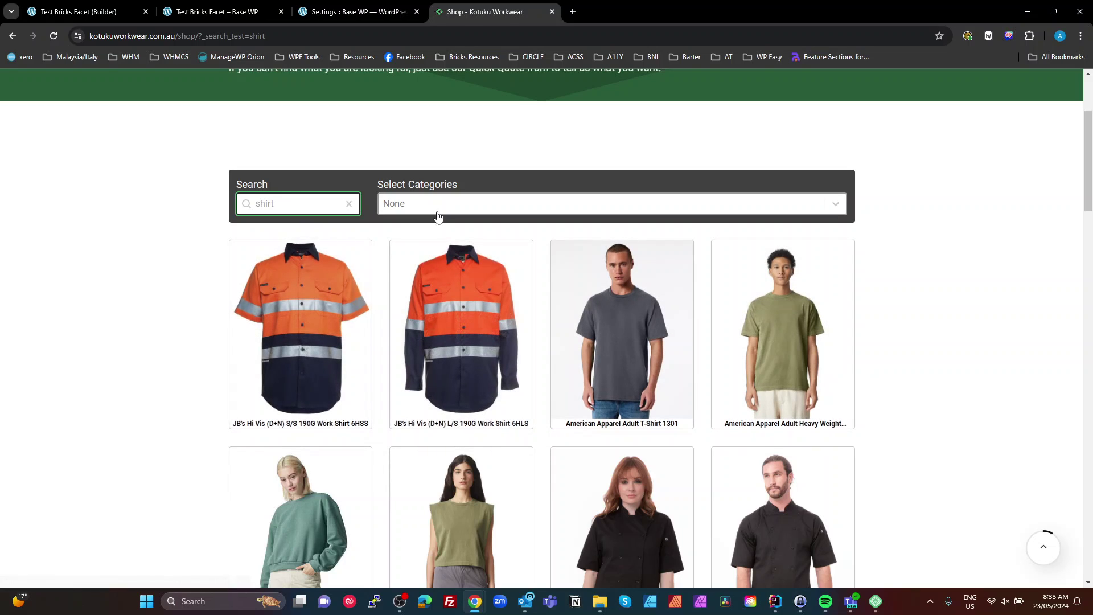
pyautogui.click(422, 203)
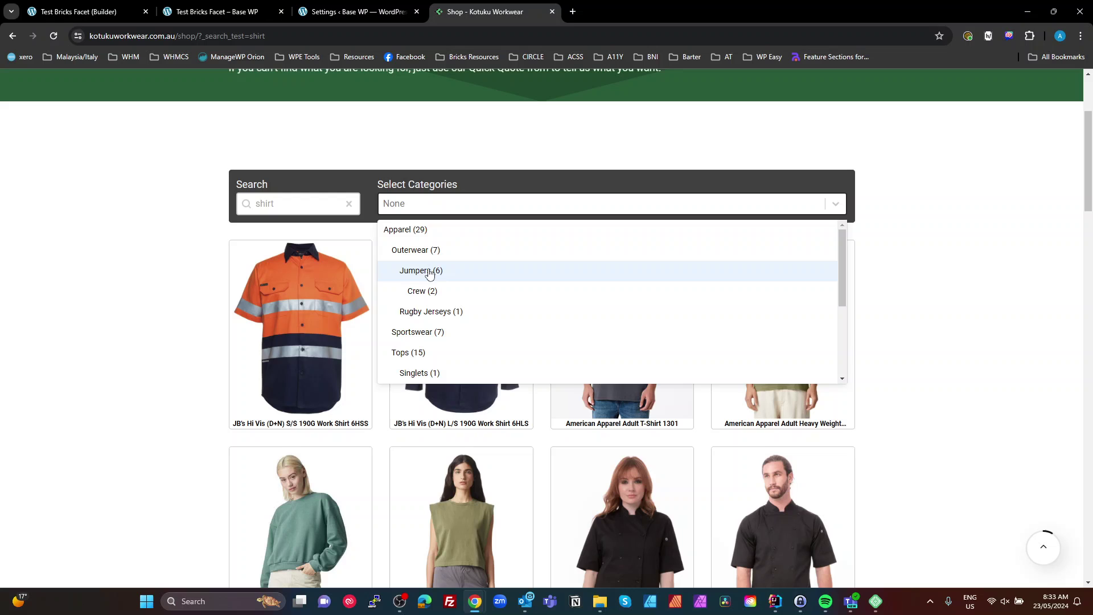
pyautogui.click(431, 271)
pyautogui.click(479, 208)
pyautogui.click(435, 203)
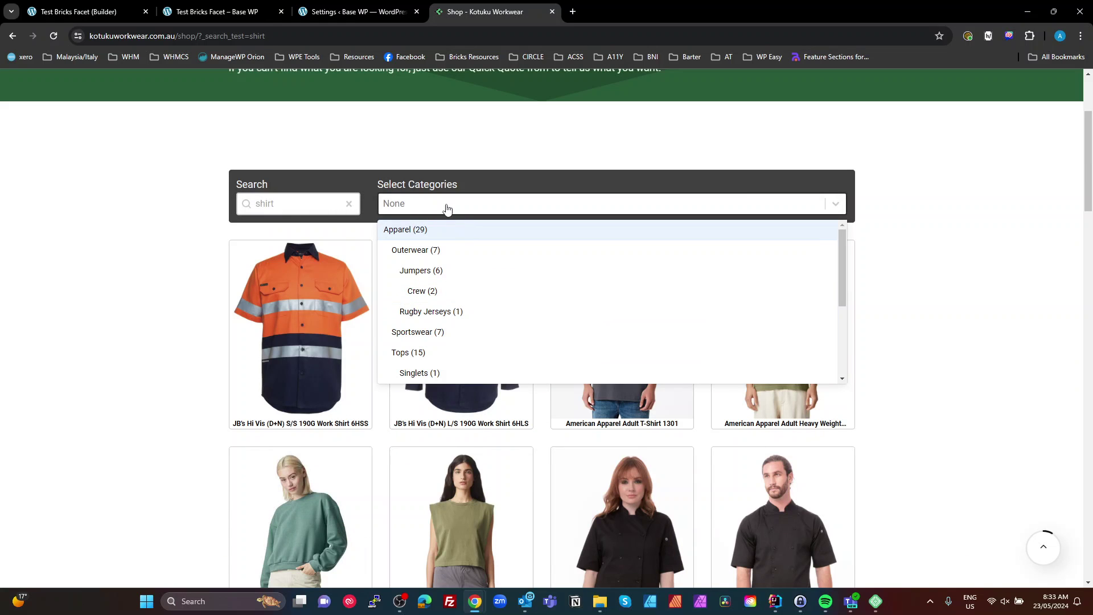
pyautogui.click(446, 210)
# Add the Singlets and Corporate category filters, then remove both
pyautogui.click(435, 210)
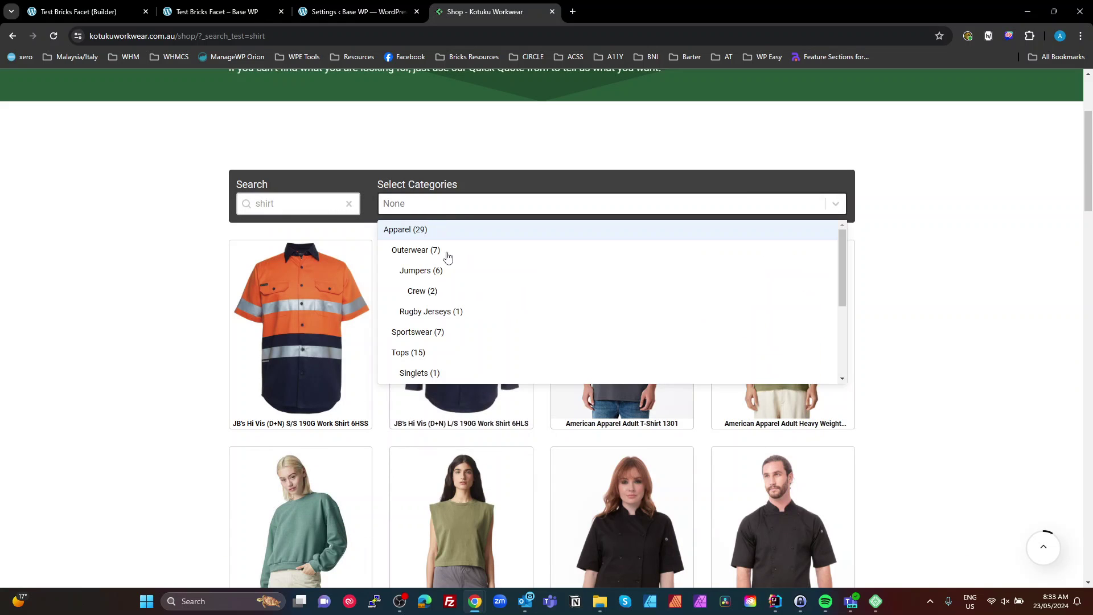
pyautogui.click(432, 371)
pyautogui.click(468, 202)
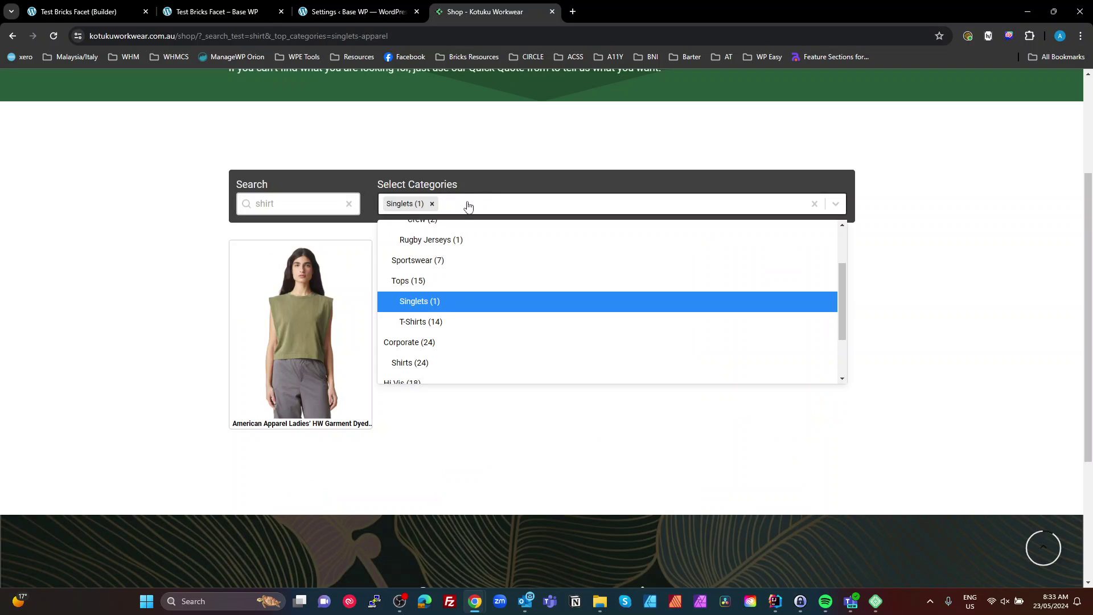
pyautogui.click(430, 346)
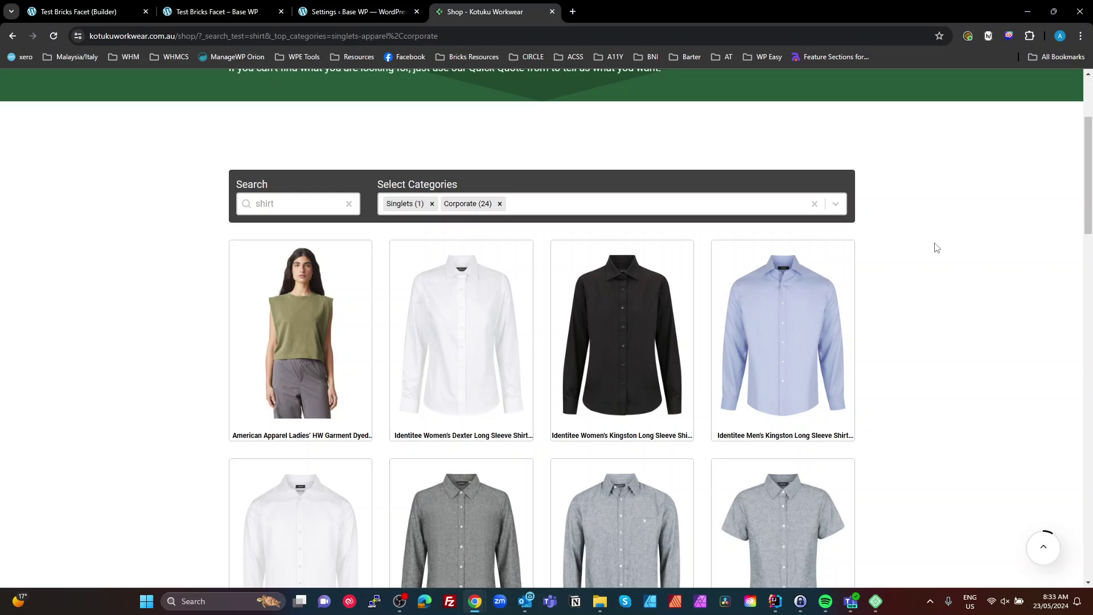
pyautogui.click(500, 203)
pyautogui.click(432, 204)
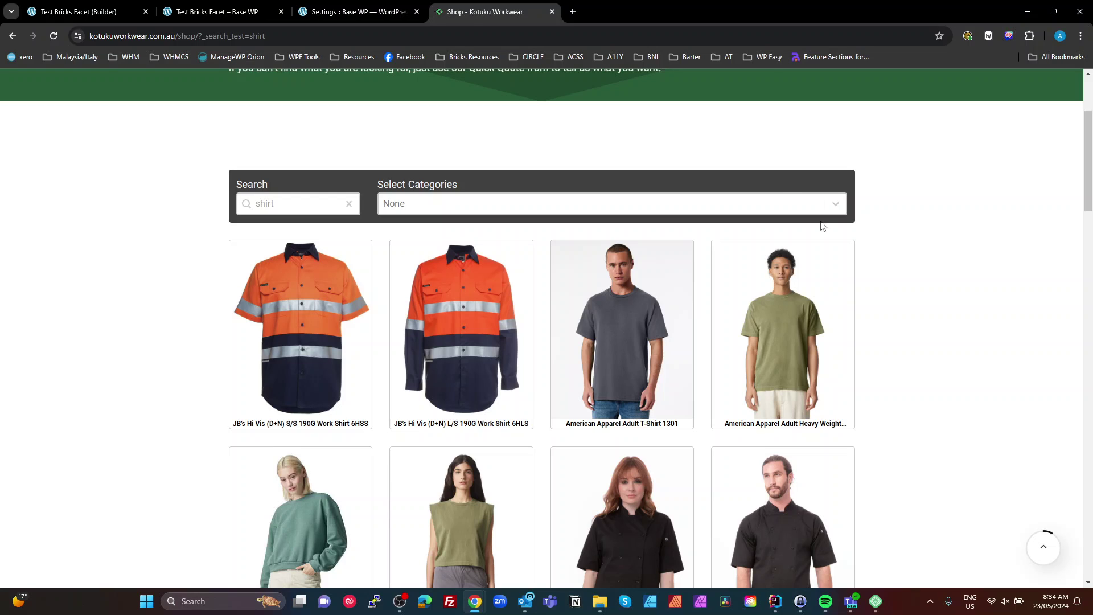
# Return from the Test Bricks Facet front-end tab to the builder showing the Cards loop settings
pyautogui.click(228, 13)
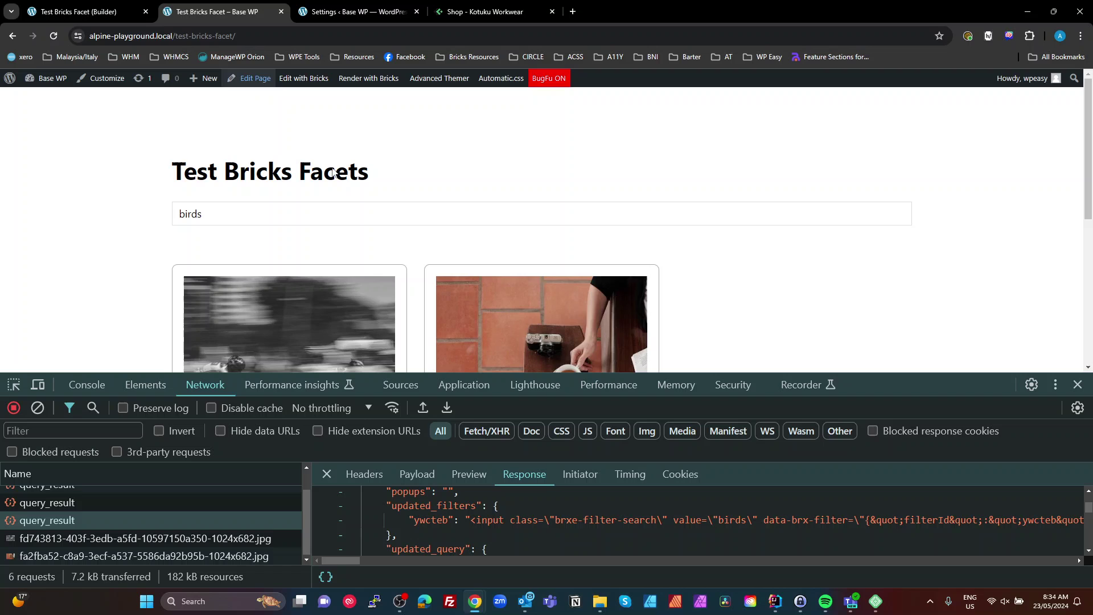
pyautogui.click(100, 17)
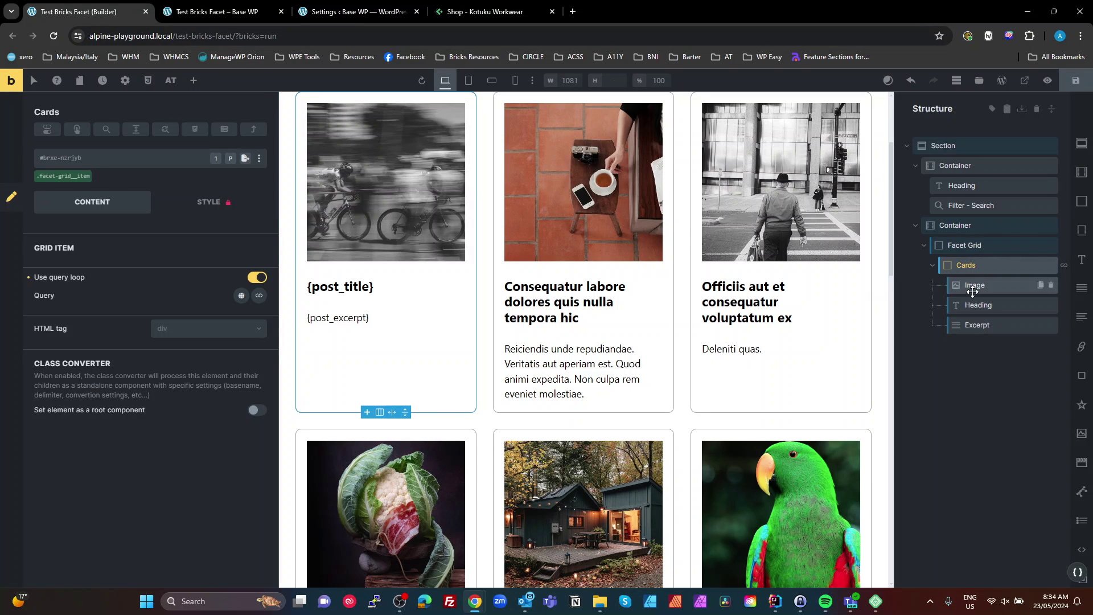